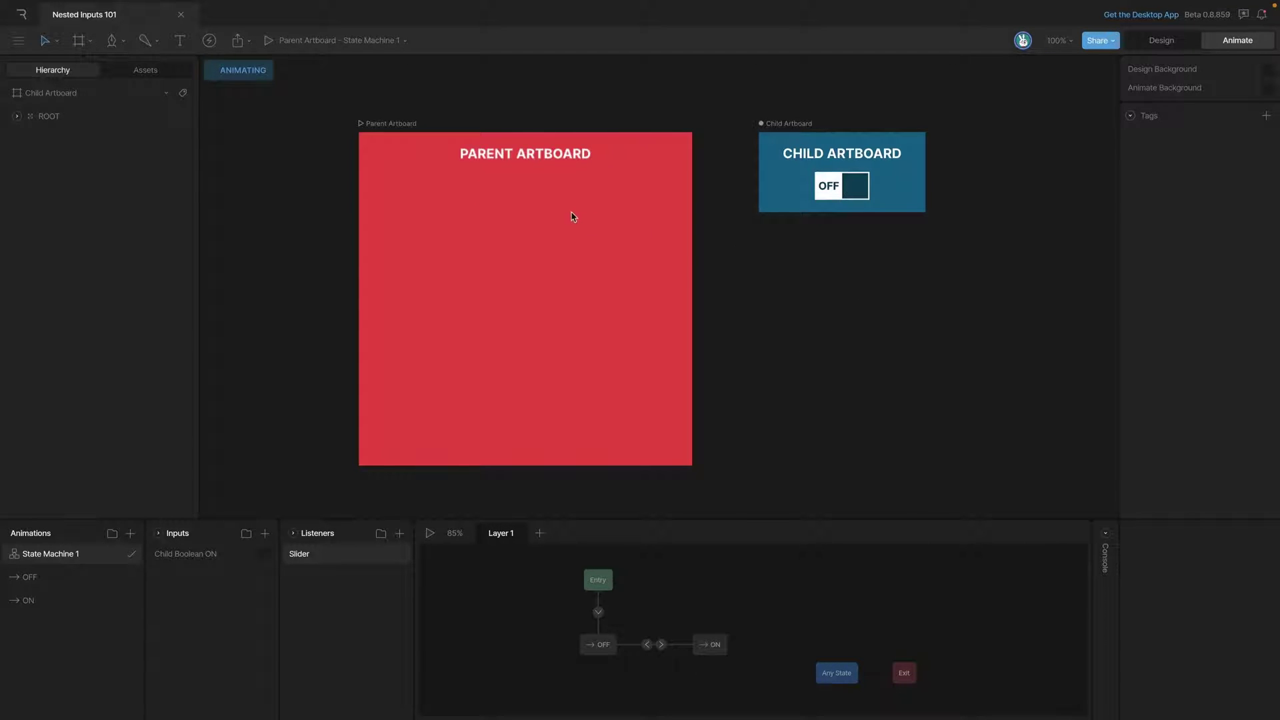
Play the Child Artboard's state machine and flip its toggle on the canvas several times, ending on OFF
{"action": "left_click", "coordinate": [407, 126]}
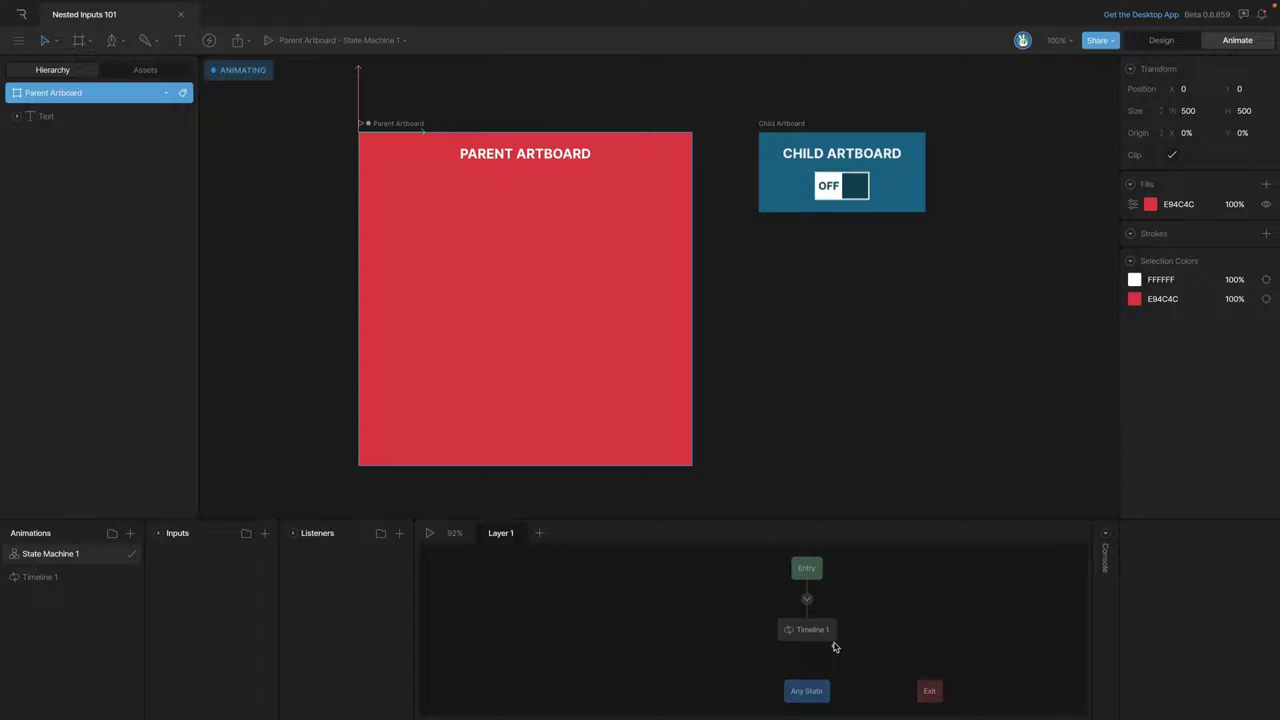
{"action": "left_click", "coordinate": [907, 186]}
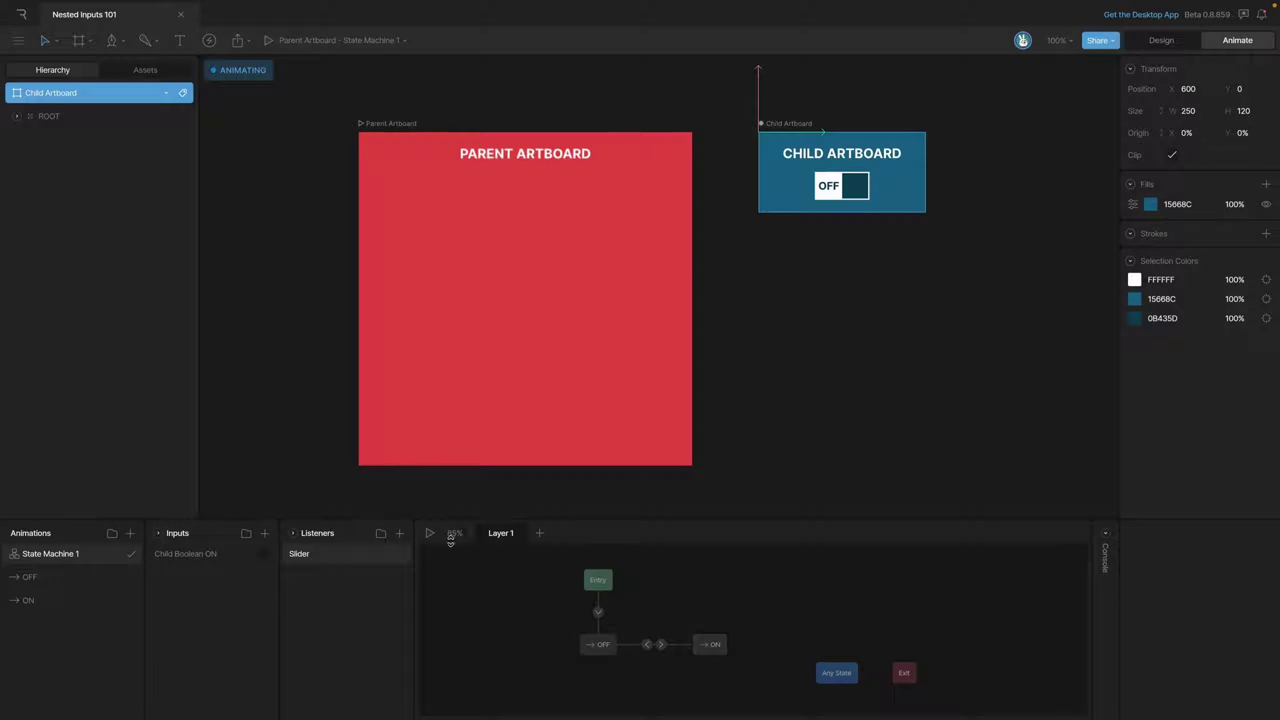
{"action": "left_click", "coordinate": [429, 534]}
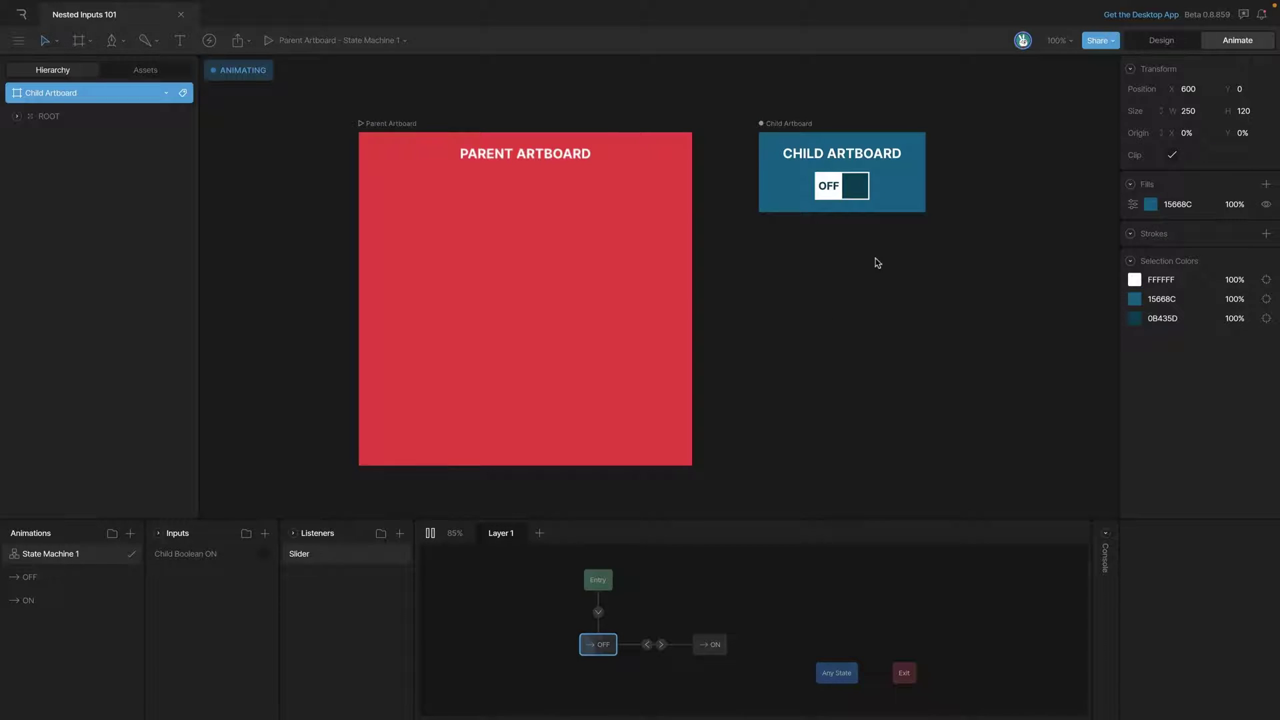
{"action": "left_click", "coordinate": [836, 197]}
{"action": "left_click", "coordinate": [833, 199]}
{"action": "left_click", "coordinate": [832, 199]}
{"action": "left_click", "coordinate": [830, 200]}
{"action": "left_click", "coordinate": [830, 201]}
{"action": "left_click", "coordinate": [831, 200]}
{"action": "left_click", "coordinate": [848, 208]}
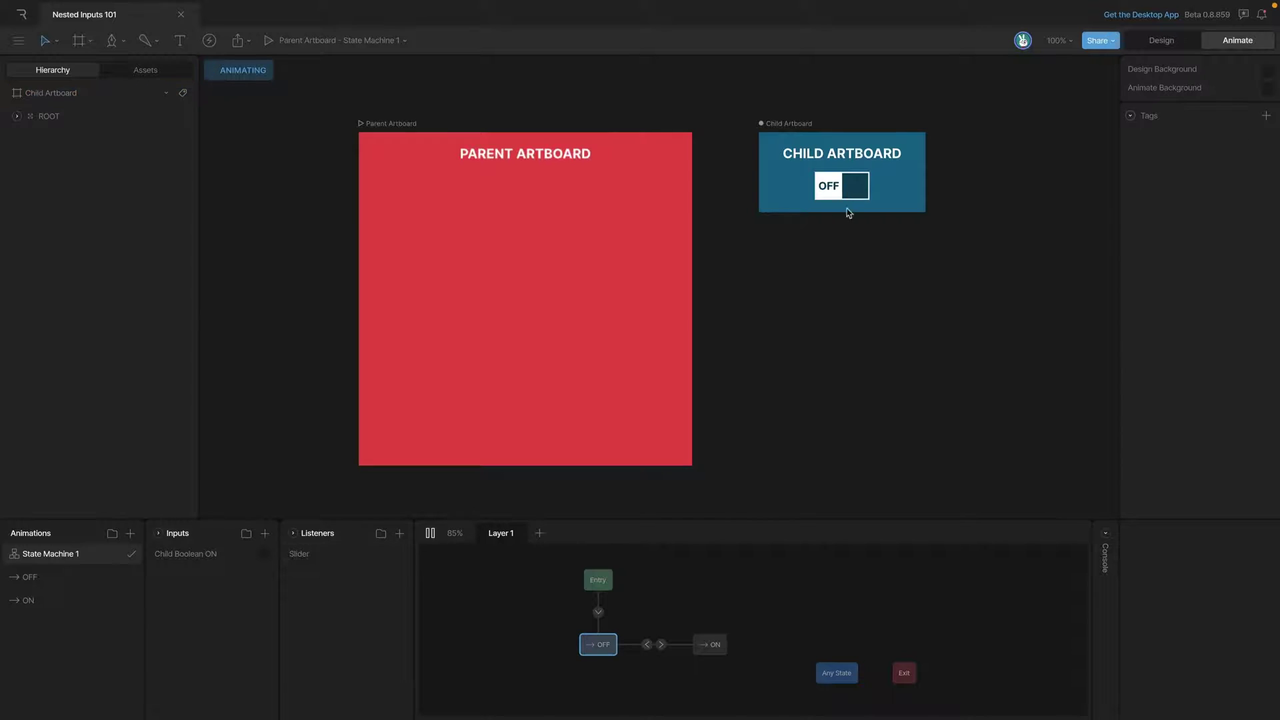
Toggle the Child Boolean ON input on and off repeatedly, then stop playback
{"action": "left_click", "coordinate": [264, 554]}
{"action": "left_click", "coordinate": [265, 558]}
{"action": "left_click", "coordinate": [265, 557]}
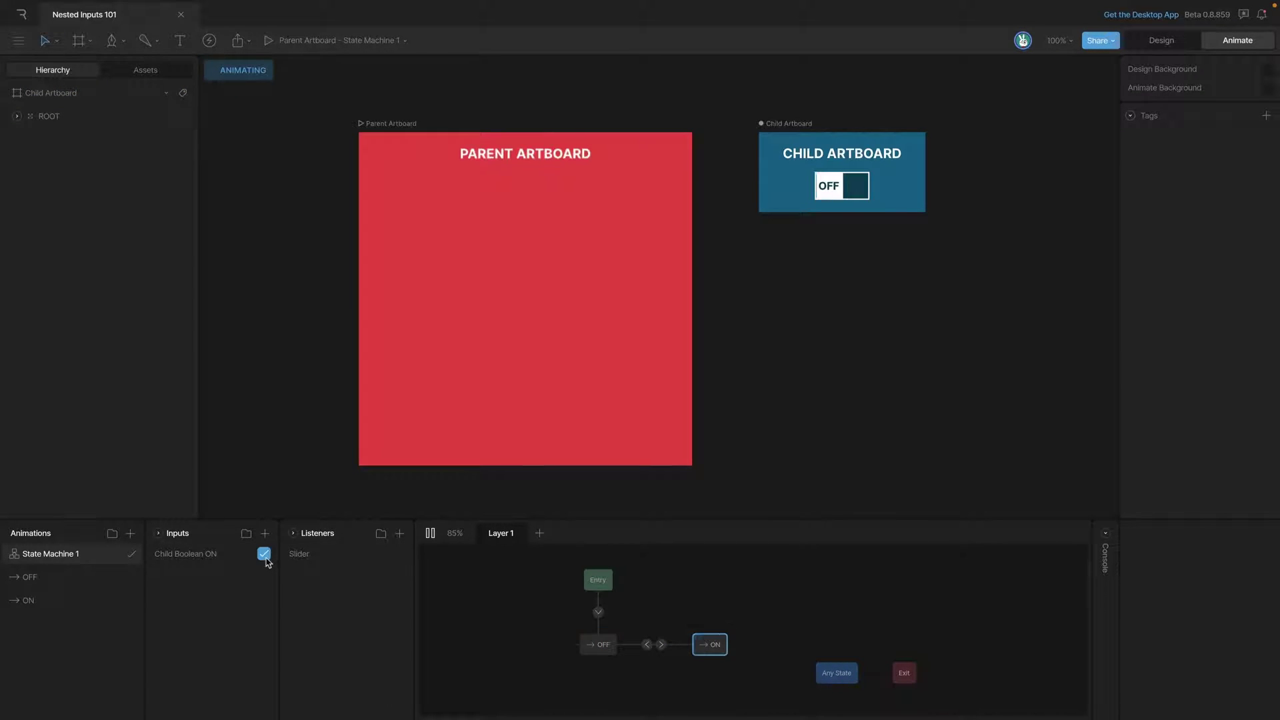
{"action": "left_click", "coordinate": [265, 558]}
{"action": "left_click", "coordinate": [265, 558]}
{"action": "left_click", "coordinate": [264, 558]}
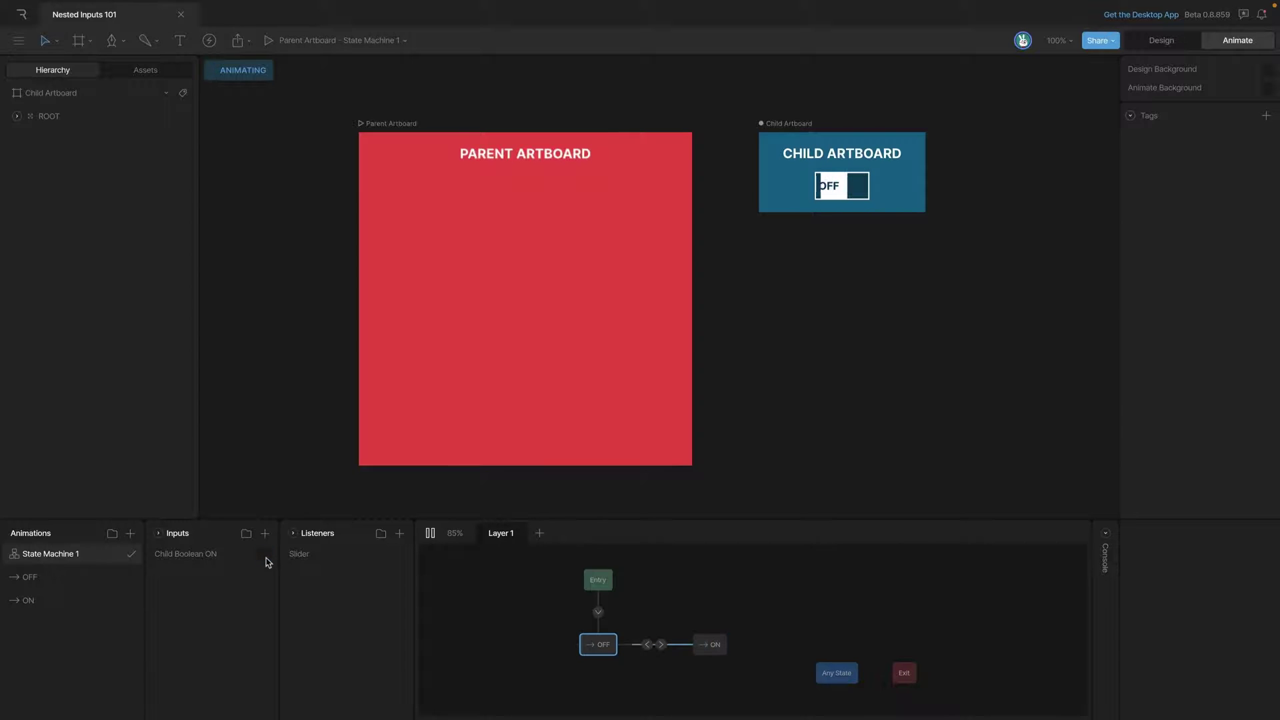
{"action": "key", "text": "space"}
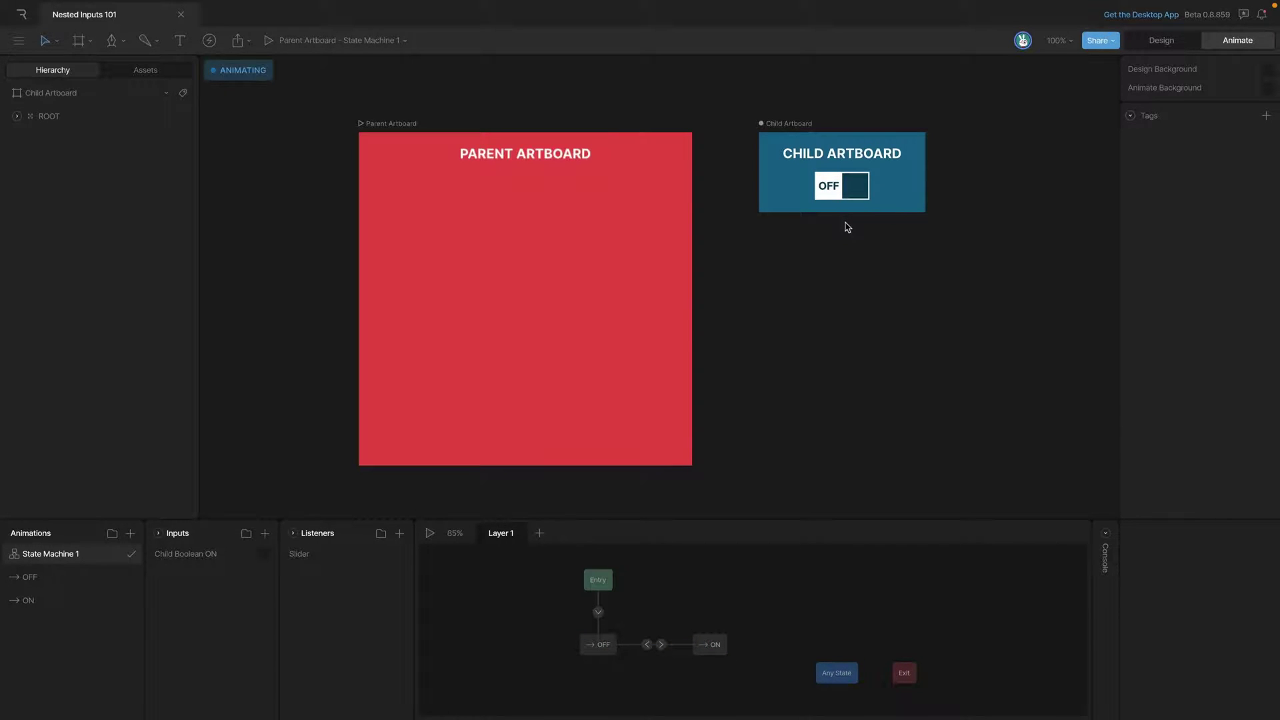
Place a nested artboard showing Child Artboard in the Parent Artboard, positioned just below its title
{"action": "left_click", "coordinate": [485, 170]}
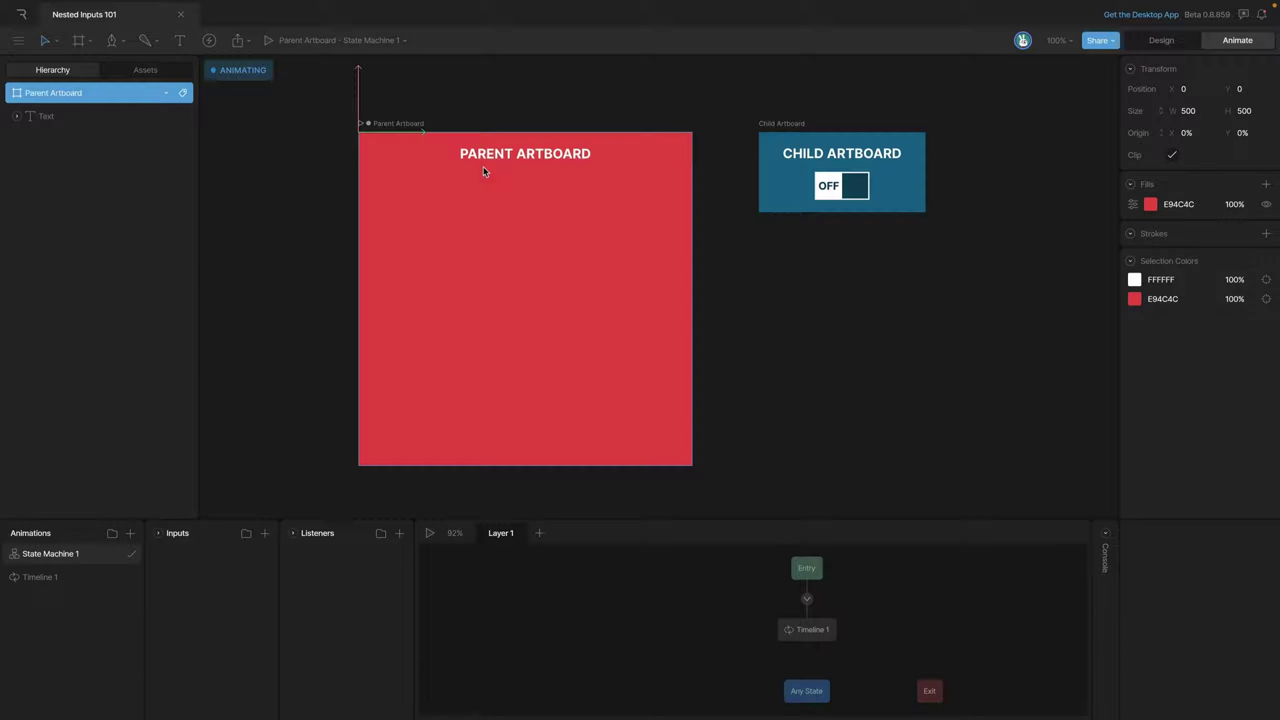
{"action": "left_click", "coordinate": [85, 41]}
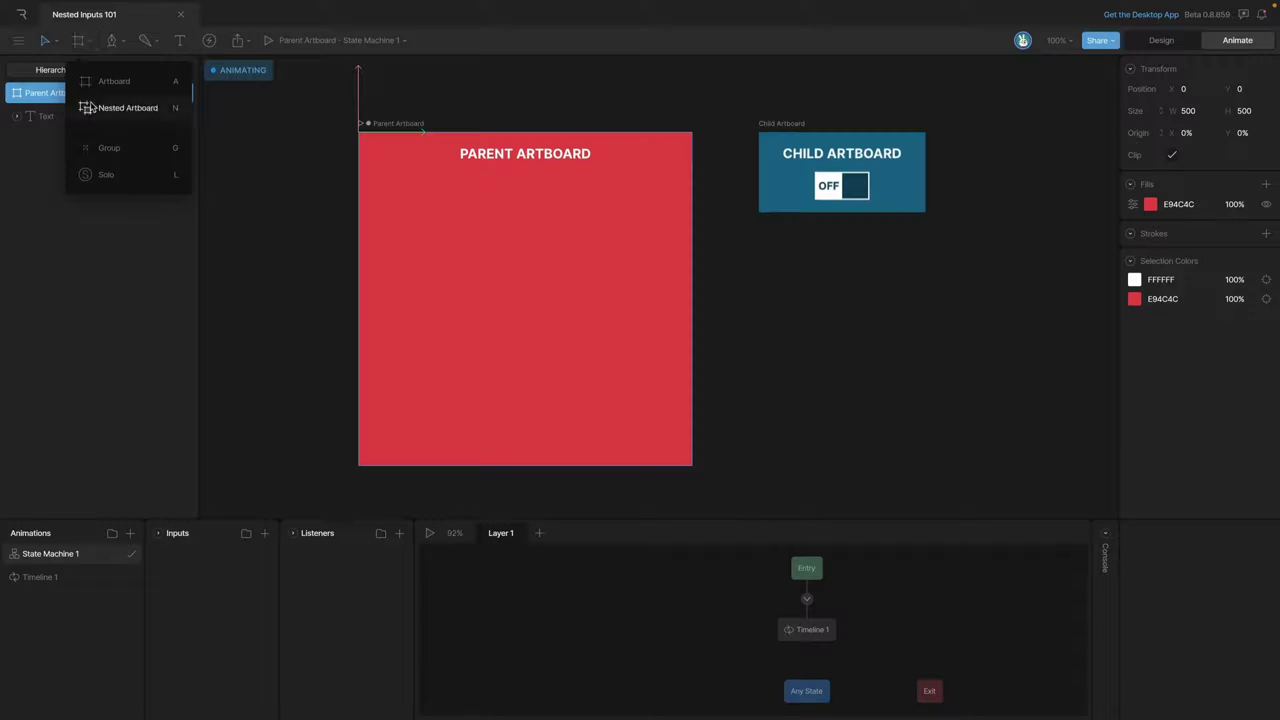
{"action": "left_click", "coordinate": [165, 117]}
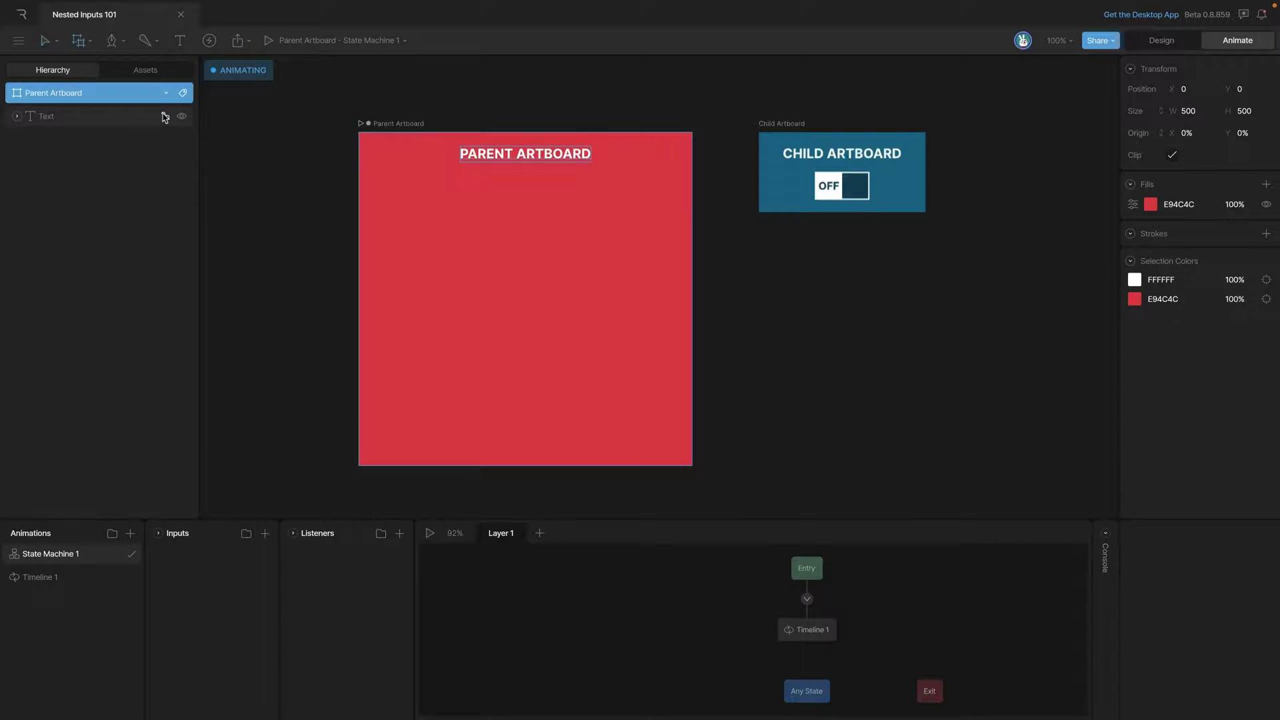
{"action": "left_click", "coordinate": [450, 218]}
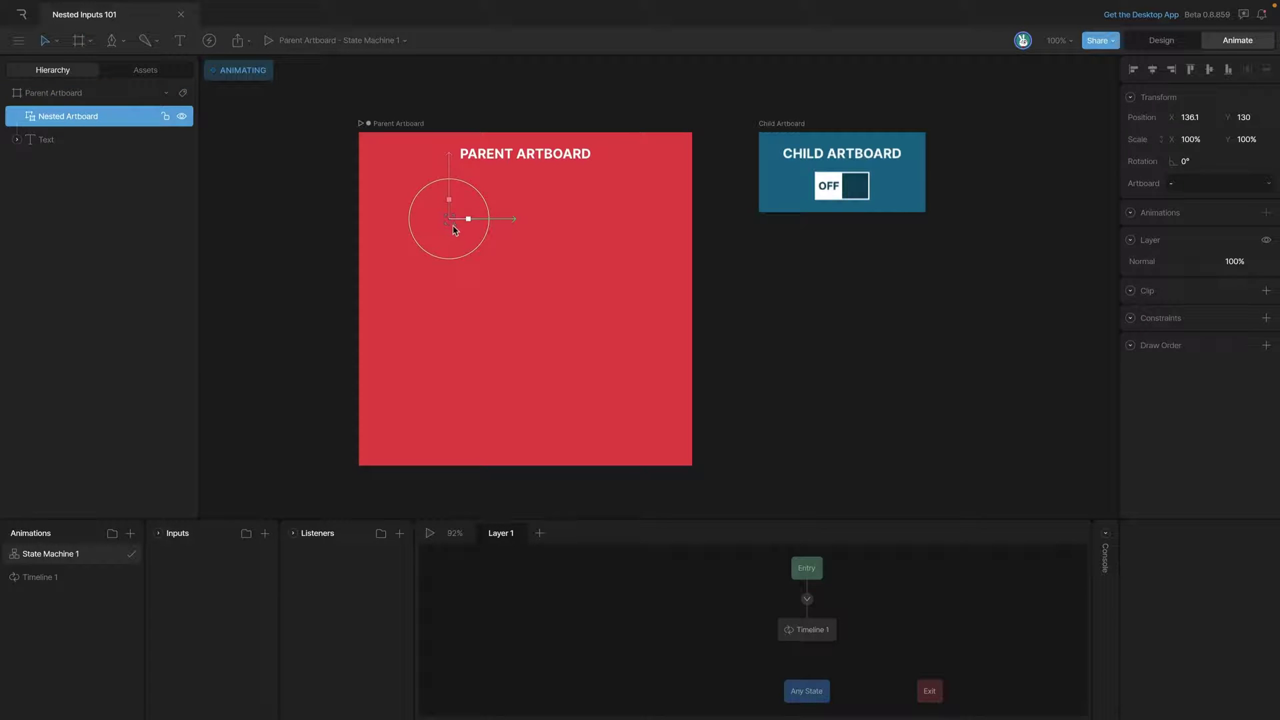
{"action": "left_click", "coordinate": [1196, 193]}
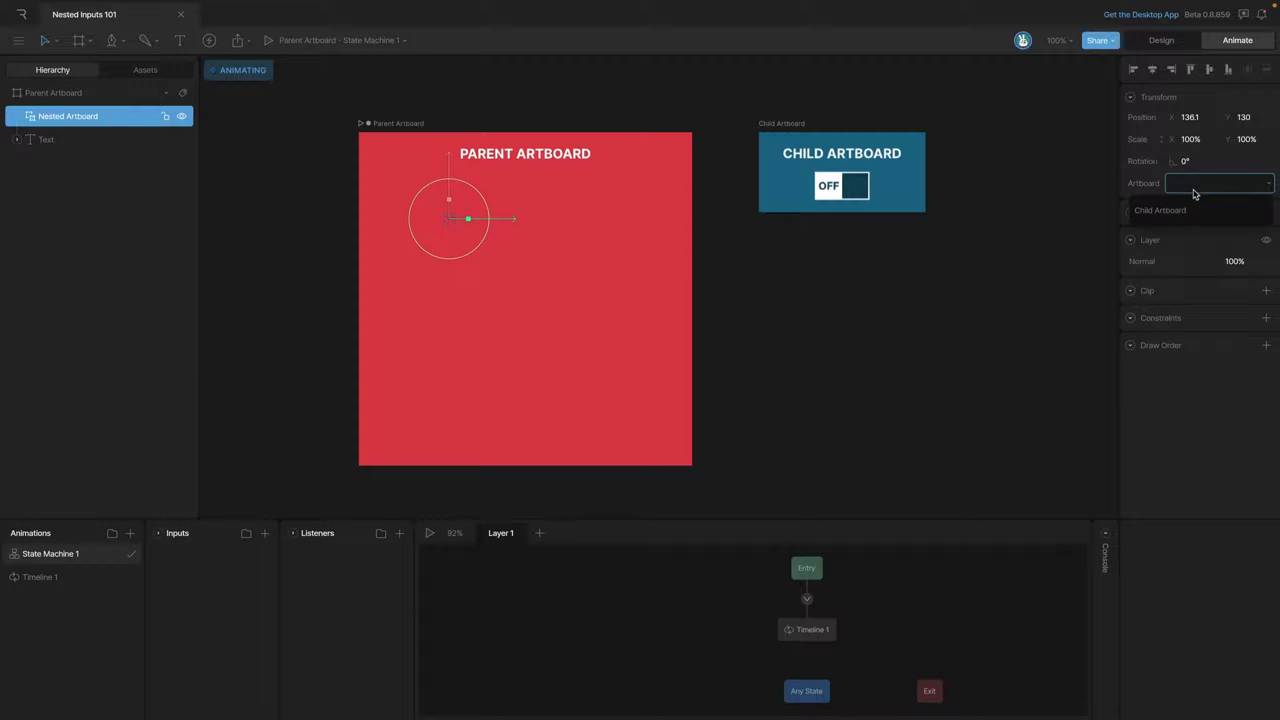
{"action": "left_click", "coordinate": [1172, 218]}
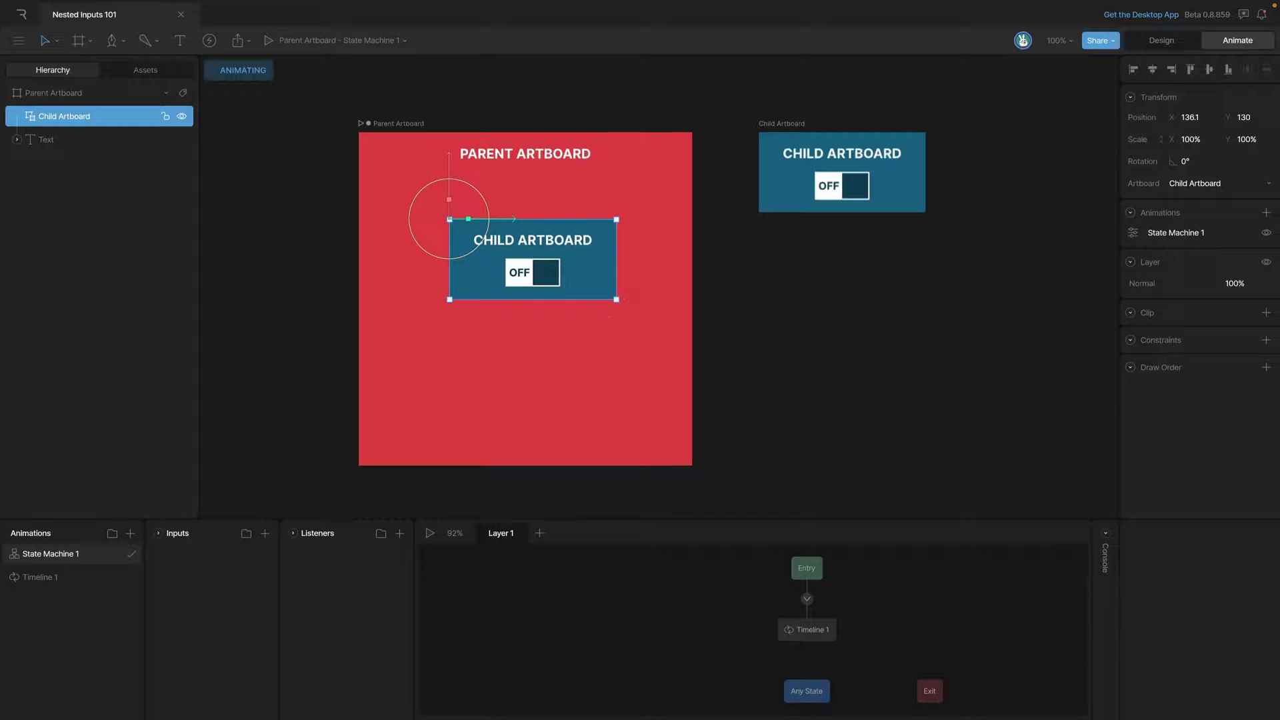
{"action": "left_click_drag", "start_coordinate": [596, 281], "coordinate": [589, 252]}
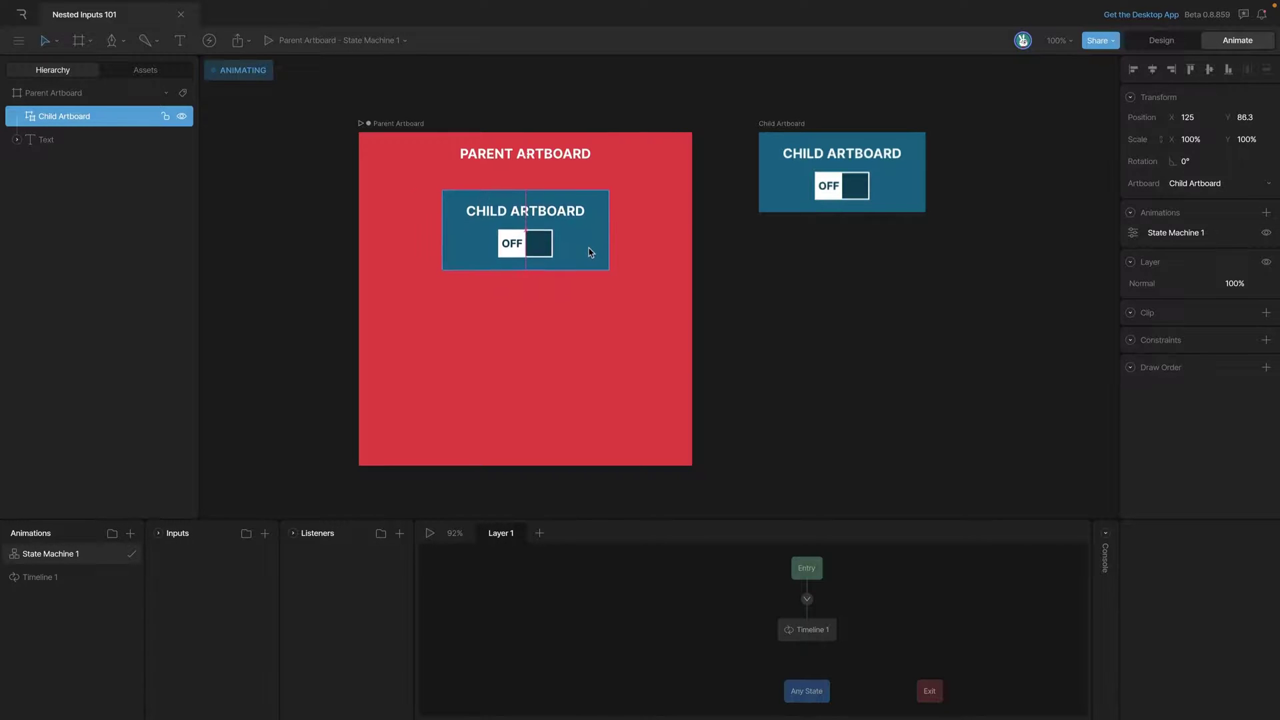
{"action": "left_click_drag", "start_coordinate": [442, 134], "coordinate": [444, 125]}
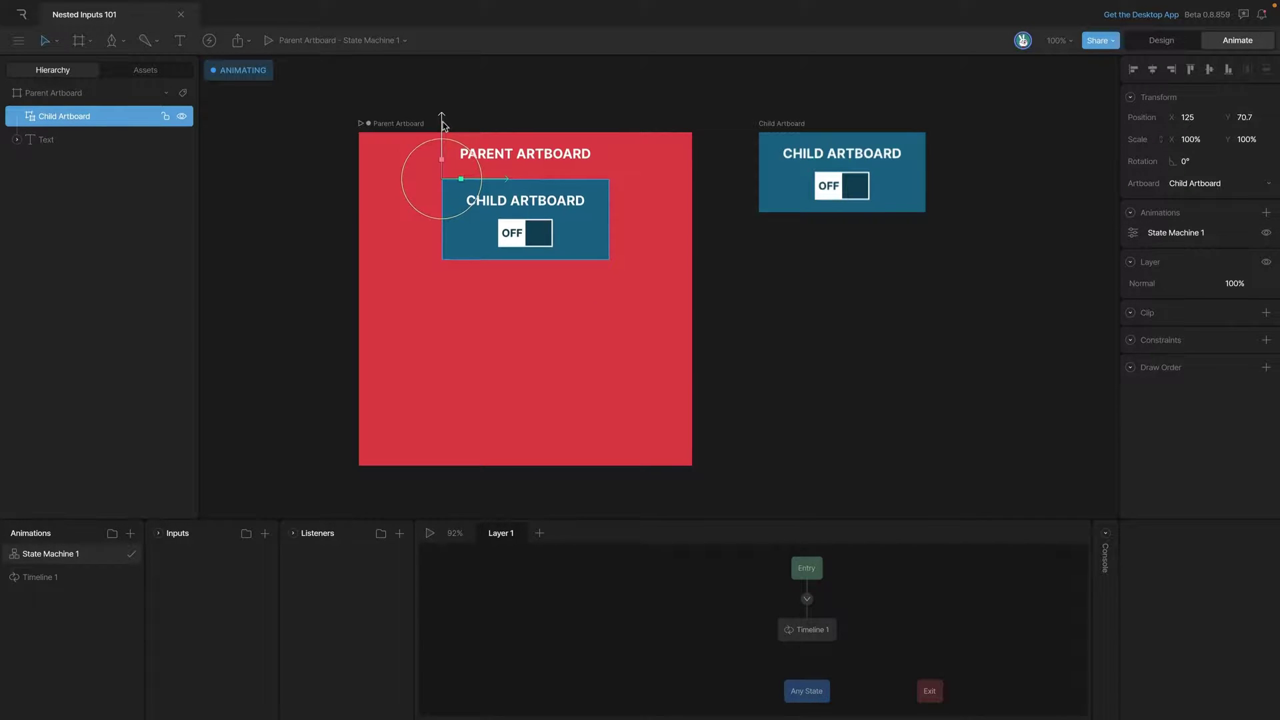
{"action": "left_click", "coordinate": [523, 350]}
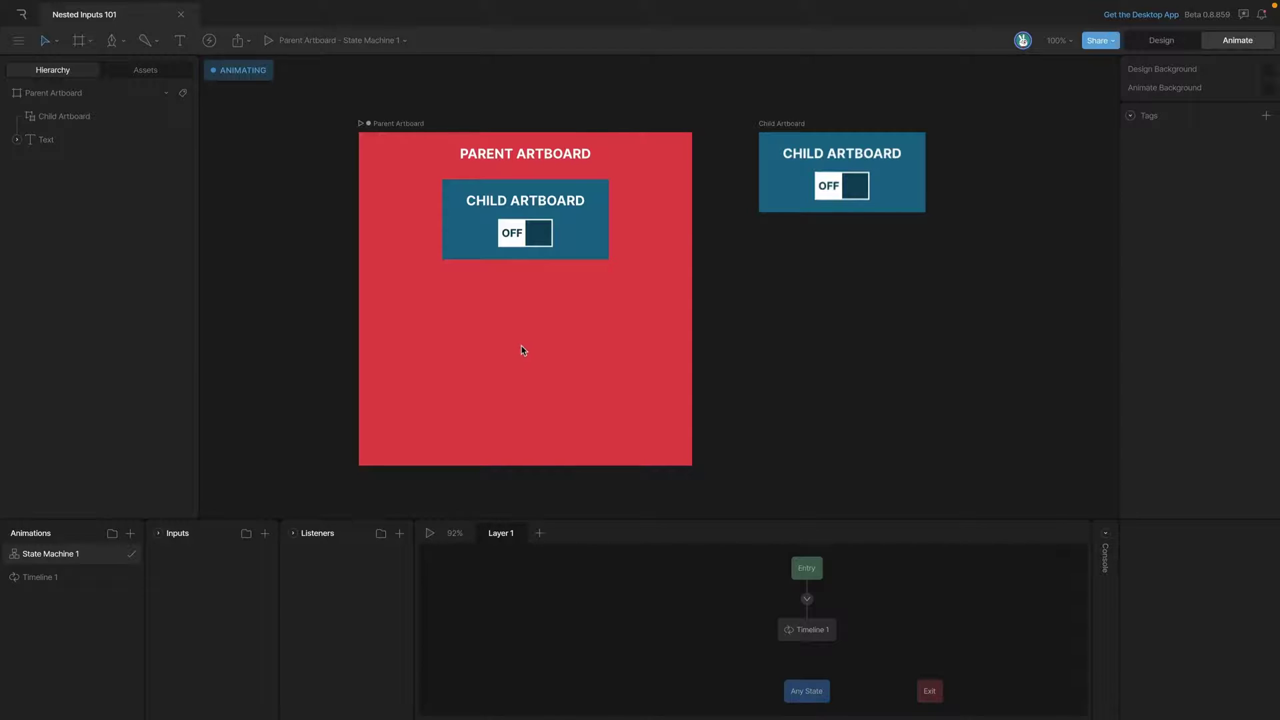
Briefly play the Parent Artboard's state machine, then select the Child Artboard's Child Boolean ON input
{"action": "left_click", "coordinate": [430, 533]}
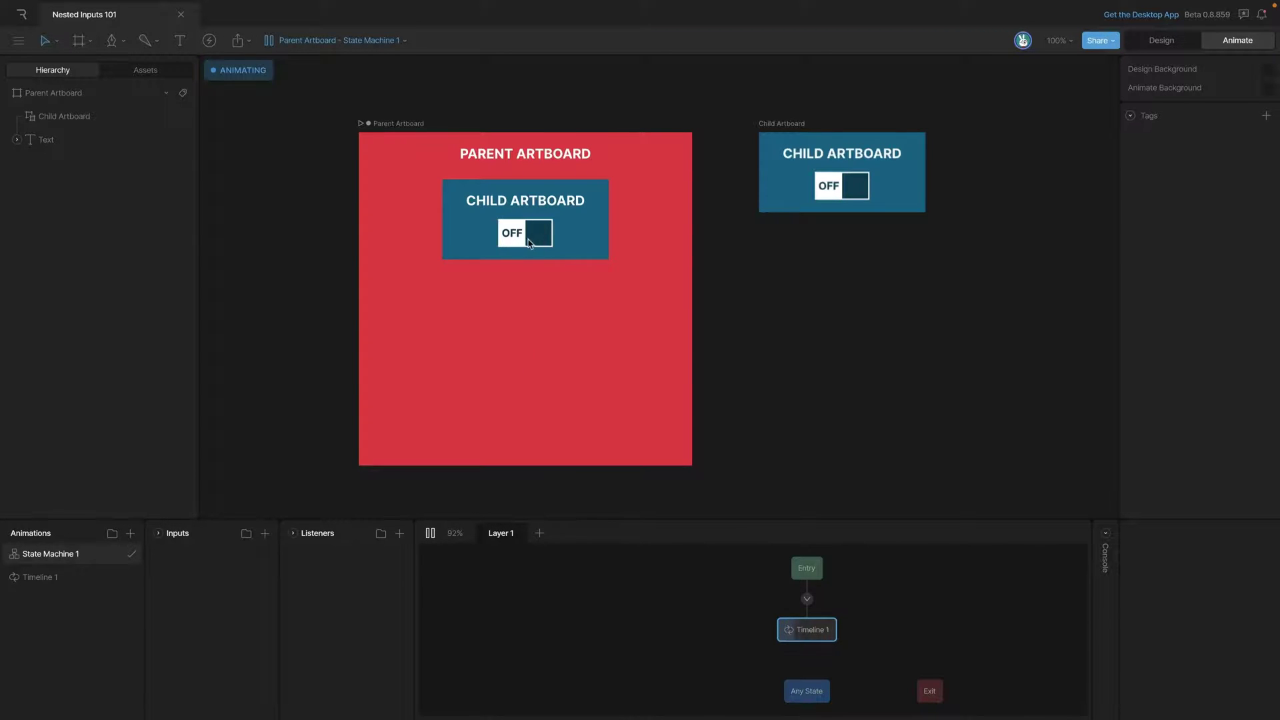
{"action": "key", "text": "space"}
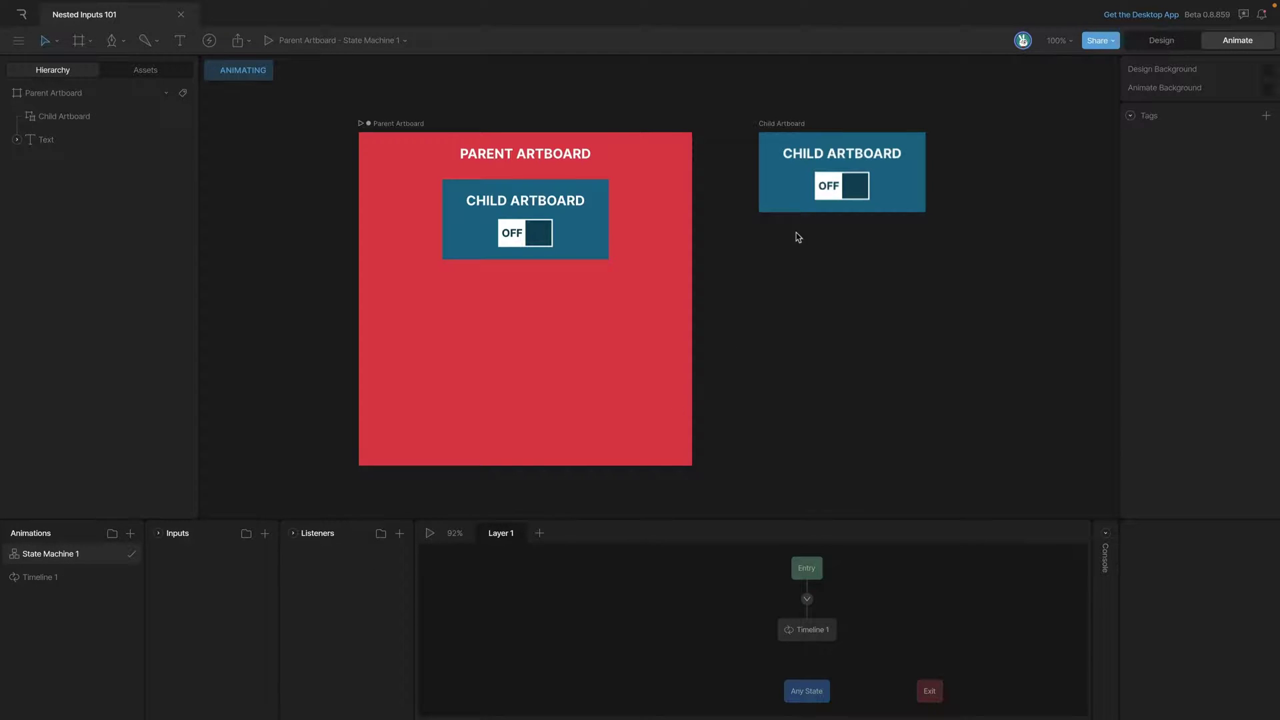
{"action": "left_click", "coordinate": [799, 195]}
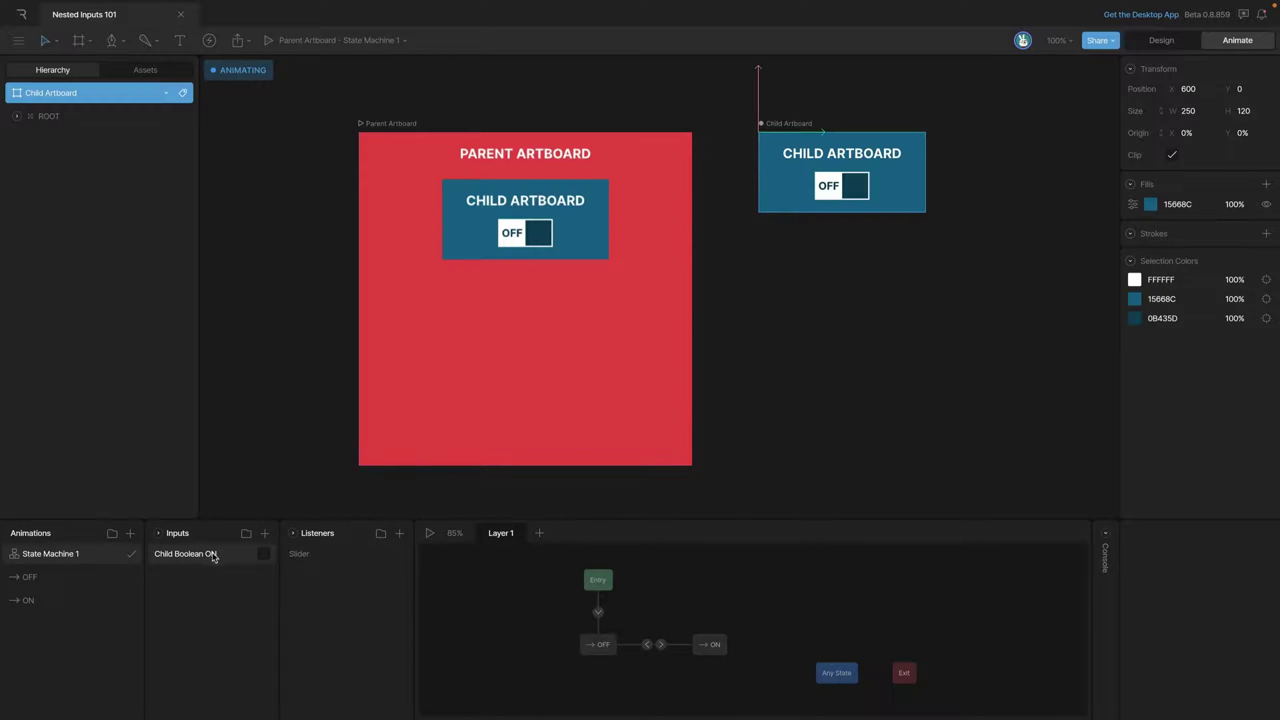
{"action": "left_click", "coordinate": [187, 558]}
{"action": "left_click", "coordinate": [578, 365]}
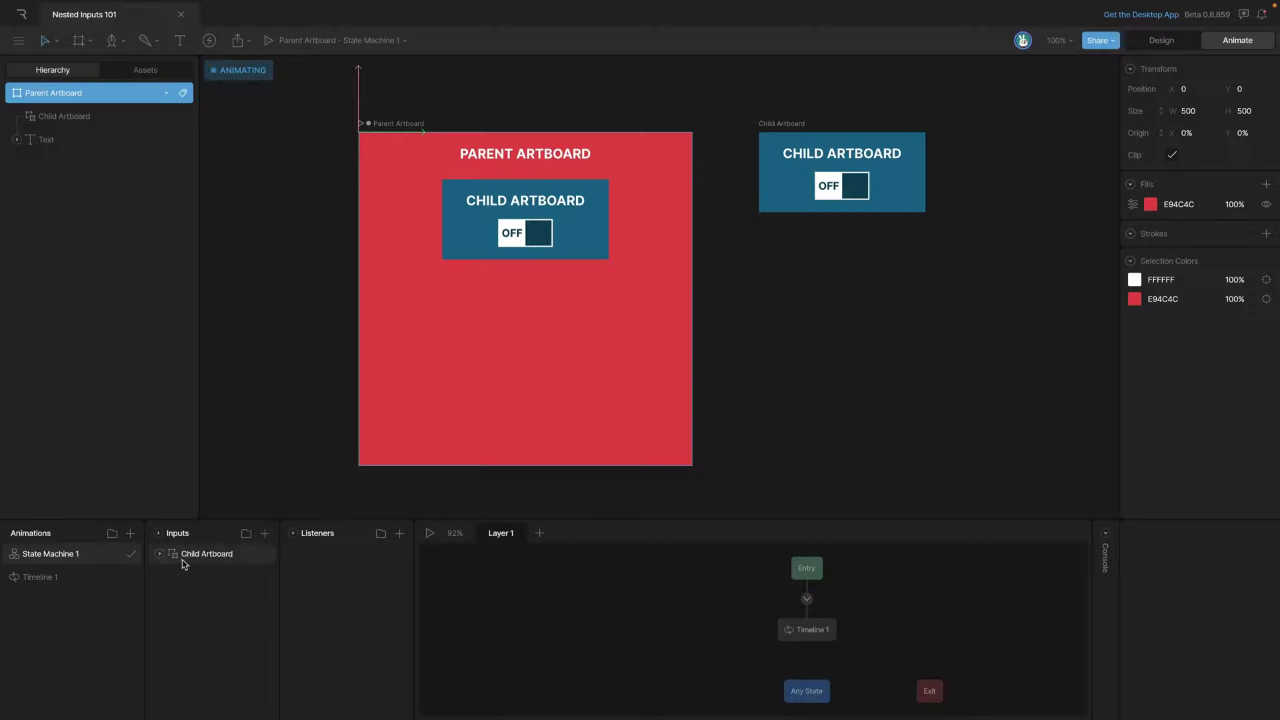
{"action": "left_click", "coordinate": [160, 555]}
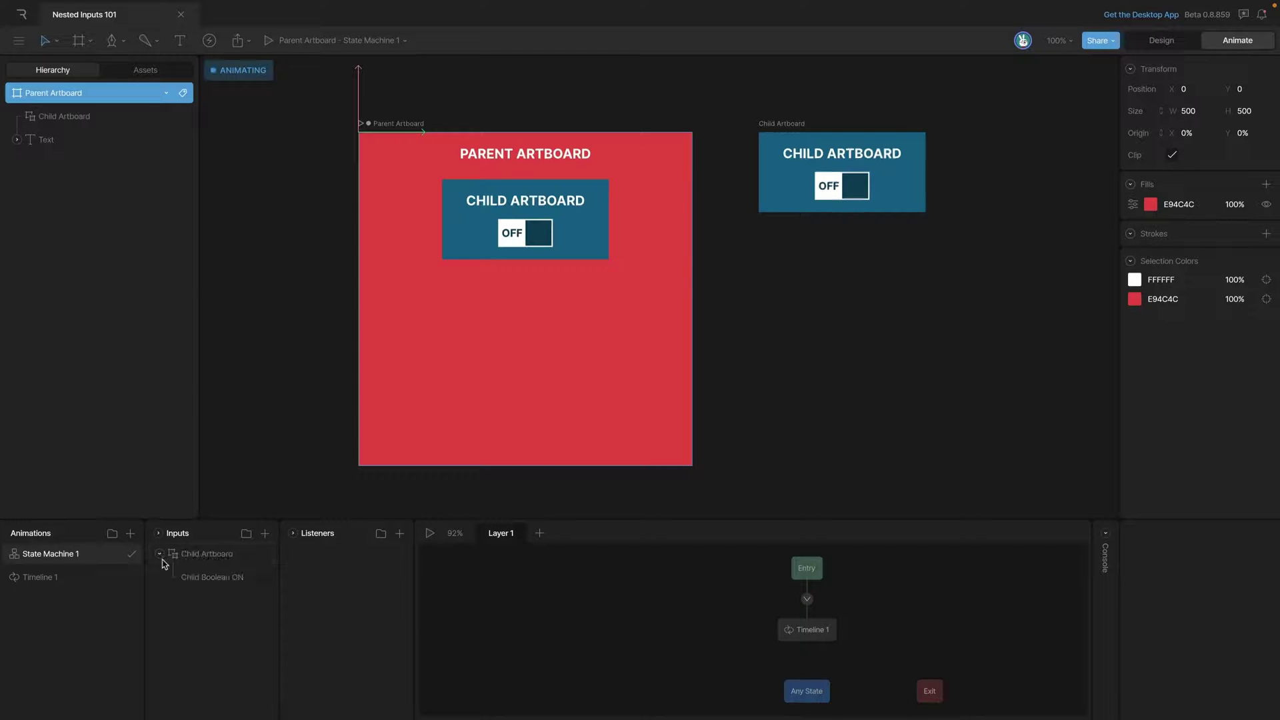
{"action": "left_click_drag", "start_coordinate": [184, 587], "coordinate": [244, 594]}
{"action": "key", "text": "space"}
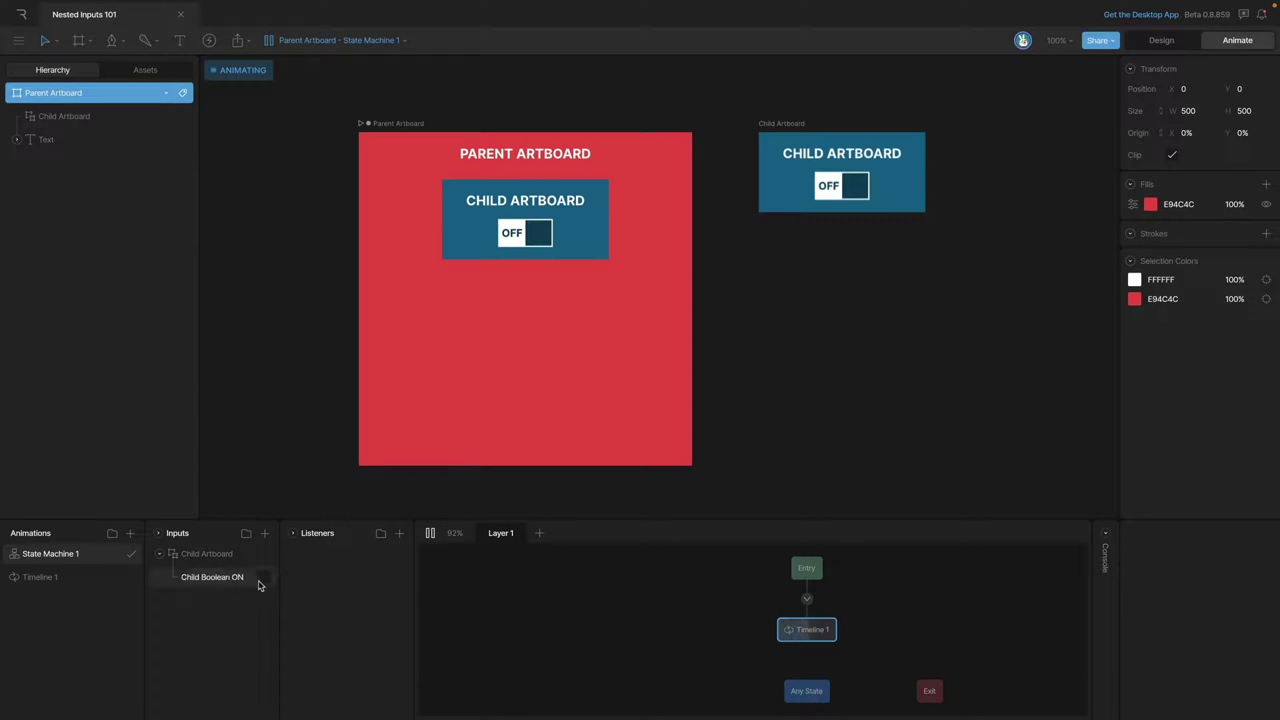
{"action": "left_click", "coordinate": [263, 578]}
{"action": "left_click", "coordinate": [264, 580]}
{"action": "left_click", "coordinate": [264, 580]}
{"action": "left_click", "coordinate": [264, 580]}
{"action": "left_click", "coordinate": [264, 580]}
{"action": "left_click", "coordinate": [264, 580]}
{"action": "key", "text": "space"}
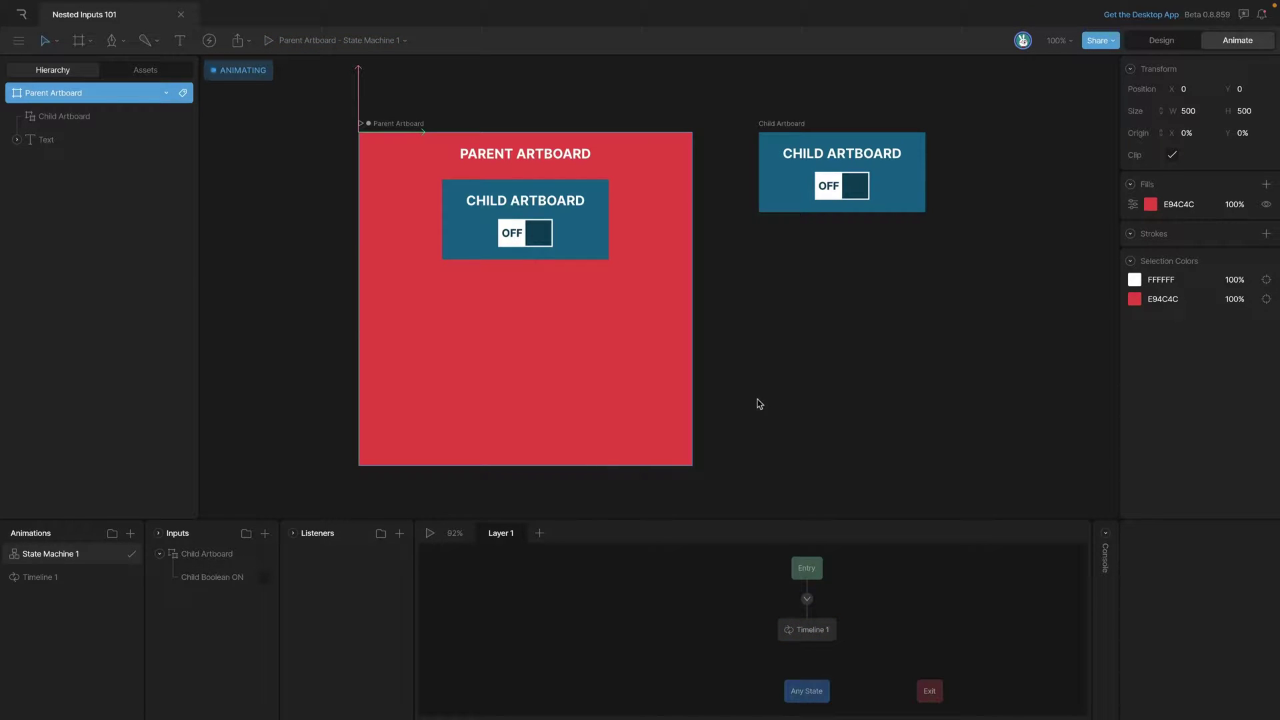
{"action": "left_click", "coordinate": [787, 184]}
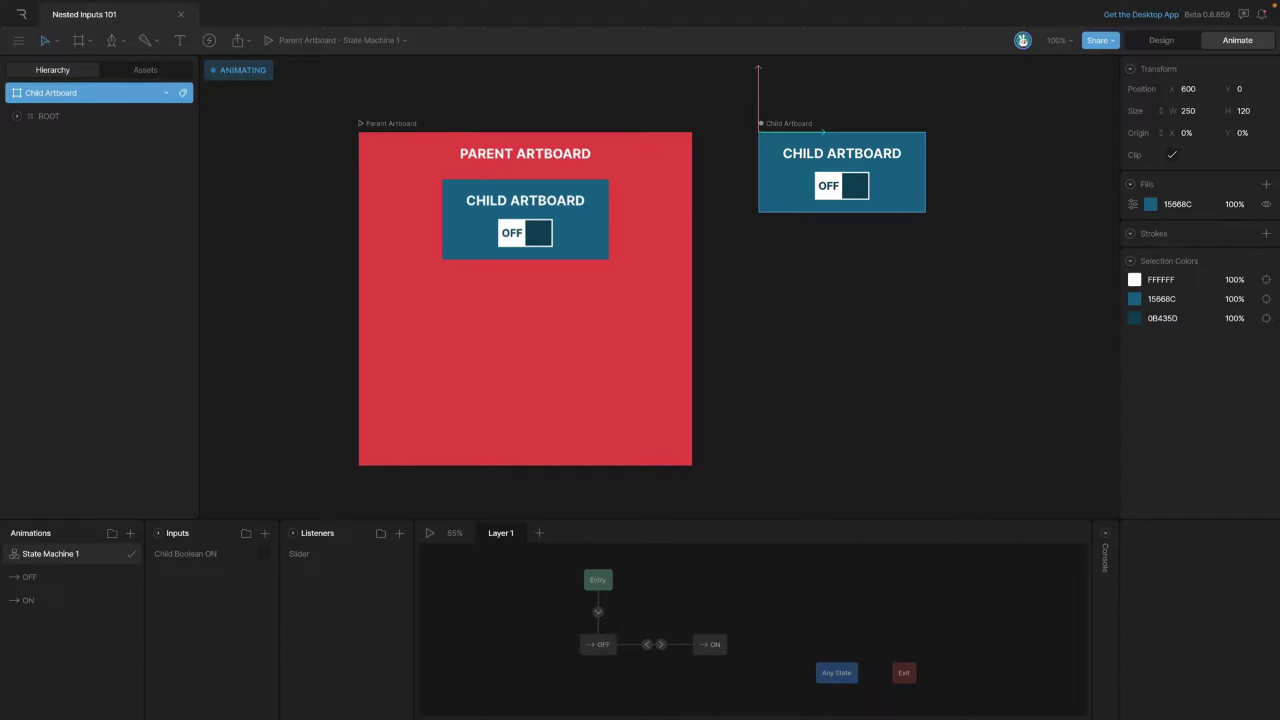
Add a Number input and prefix its name with 'Child' to make Child Number 1
{"action": "left_click", "coordinate": [265, 534]}
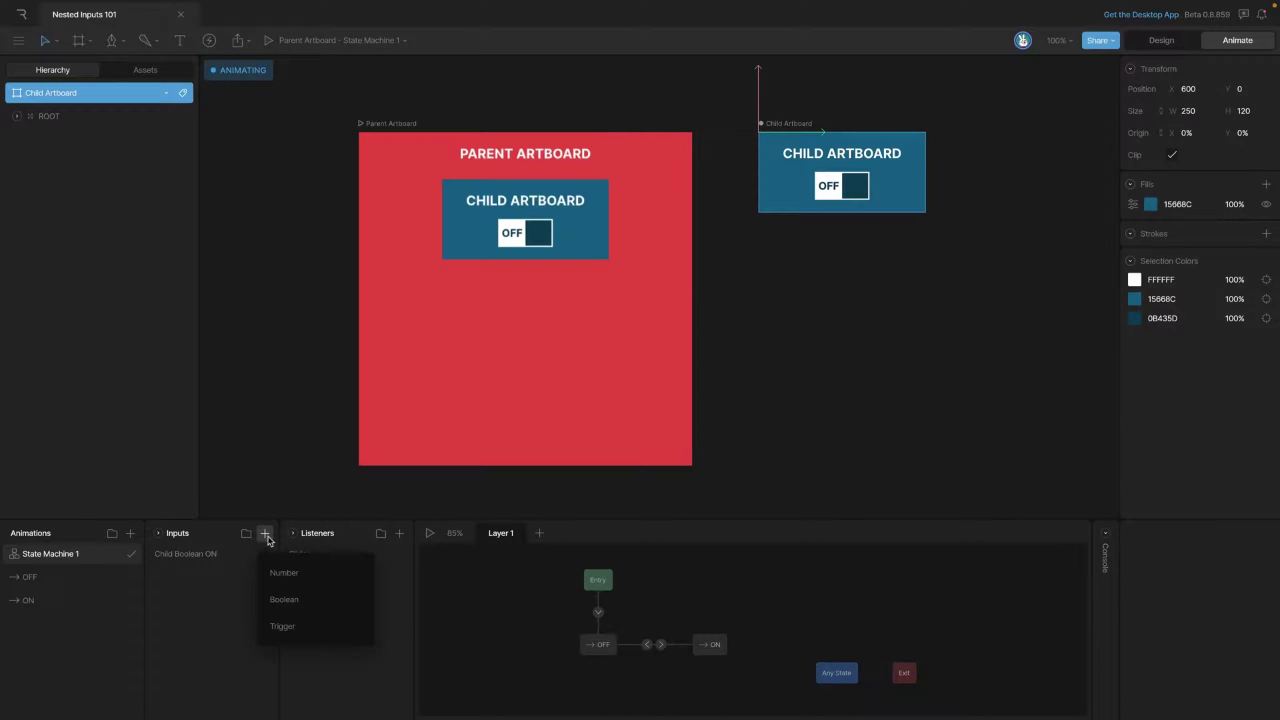
{"action": "left_click", "coordinate": [276, 574]}
{"action": "double_click", "coordinate": [162, 557]}
{"action": "key", "text": "Left"}
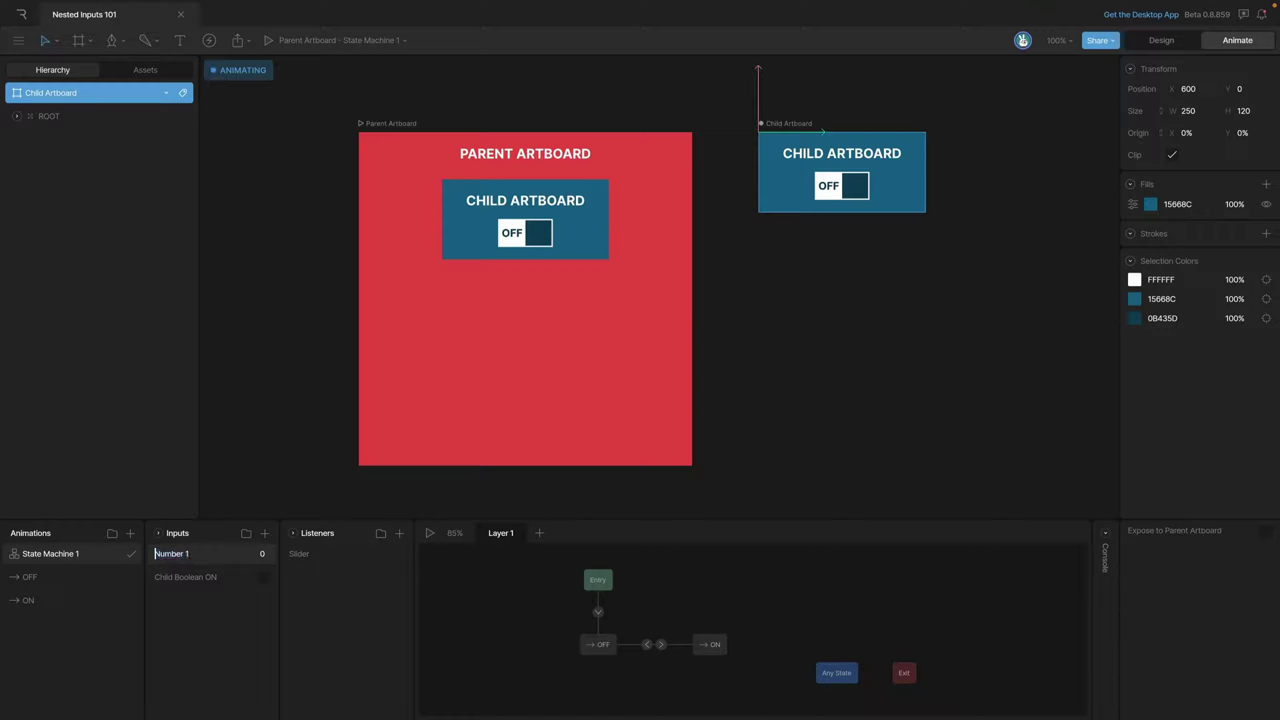
{"action": "type", "text": "Child"}
Confirm the Child Number 1 name, expose it from the Child Artboard, and verify it under the Parent Artboard
{"action": "key", "text": "Return"}
{"action": "left_click", "coordinate": [500, 375]}
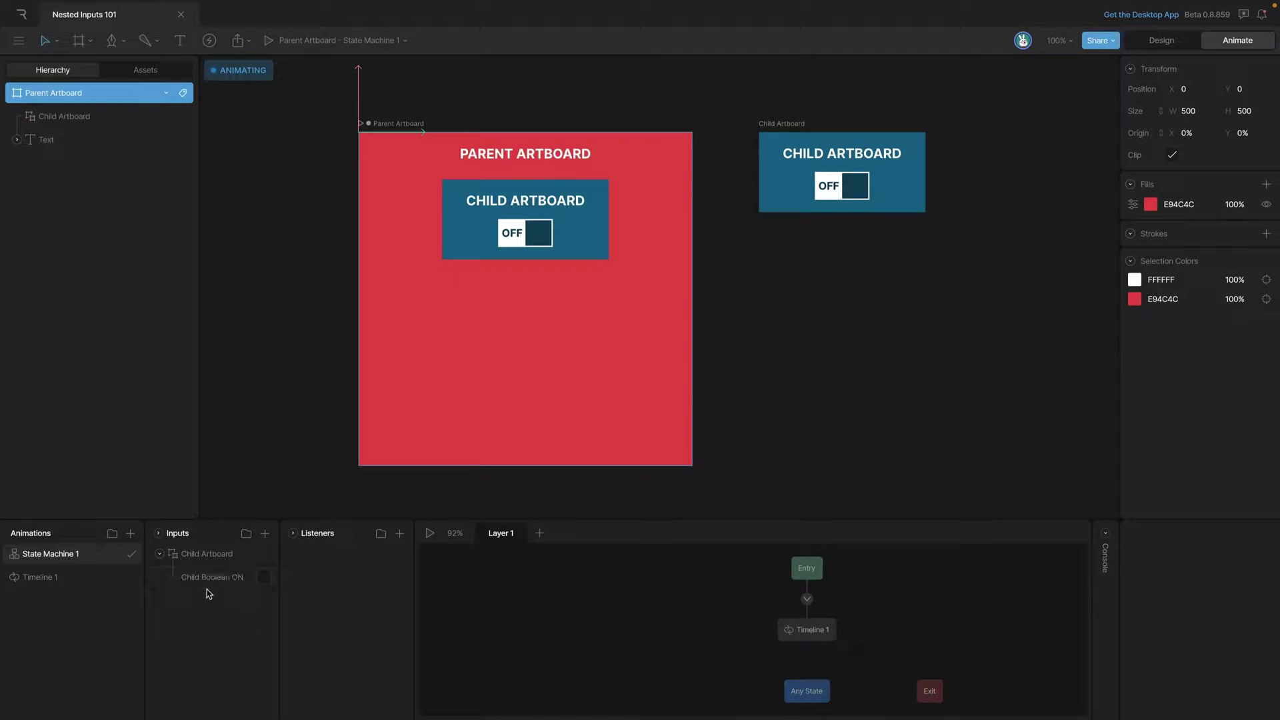
{"action": "left_click", "coordinate": [777, 204]}
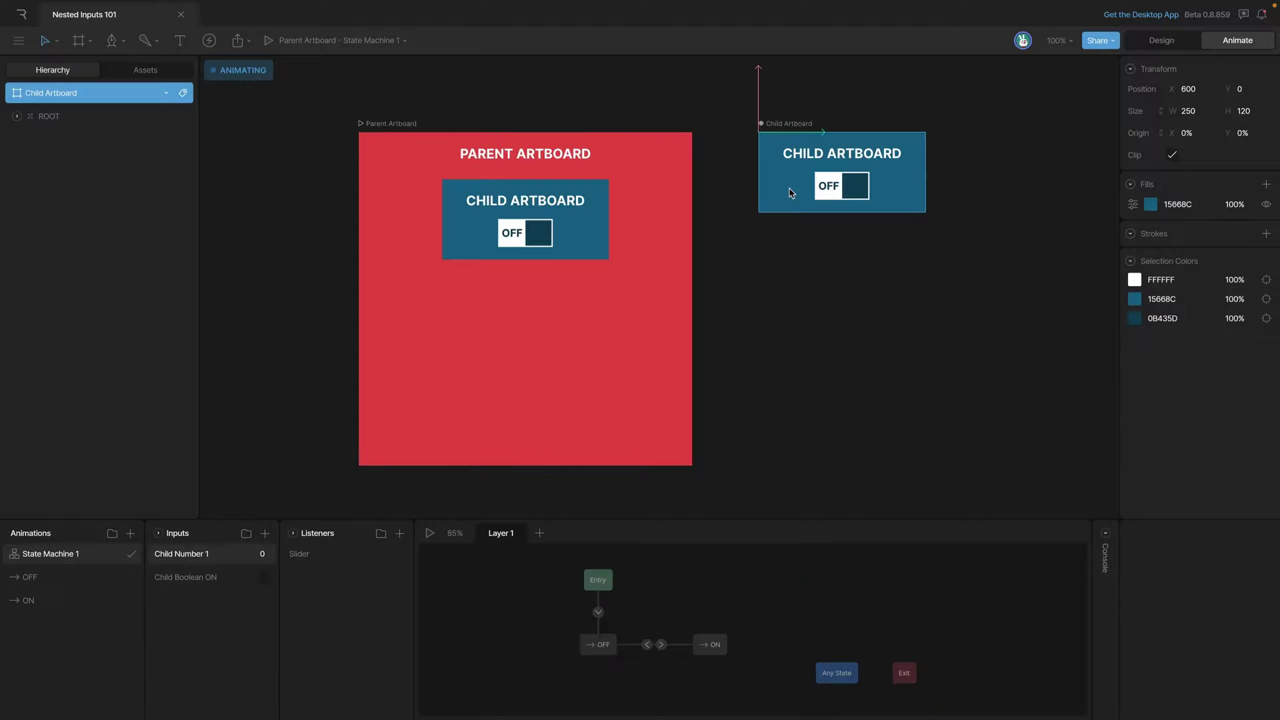
{"action": "left_click", "coordinate": [208, 578]}
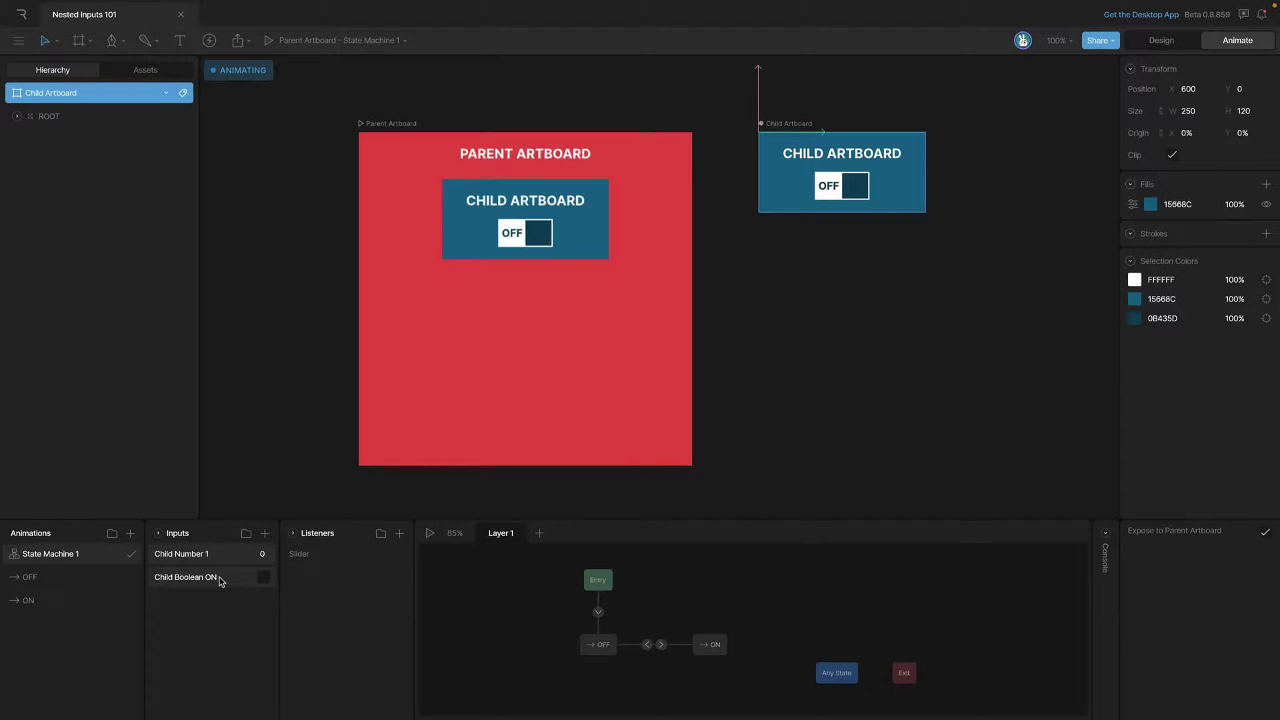
{"action": "left_click", "coordinate": [201, 559]}
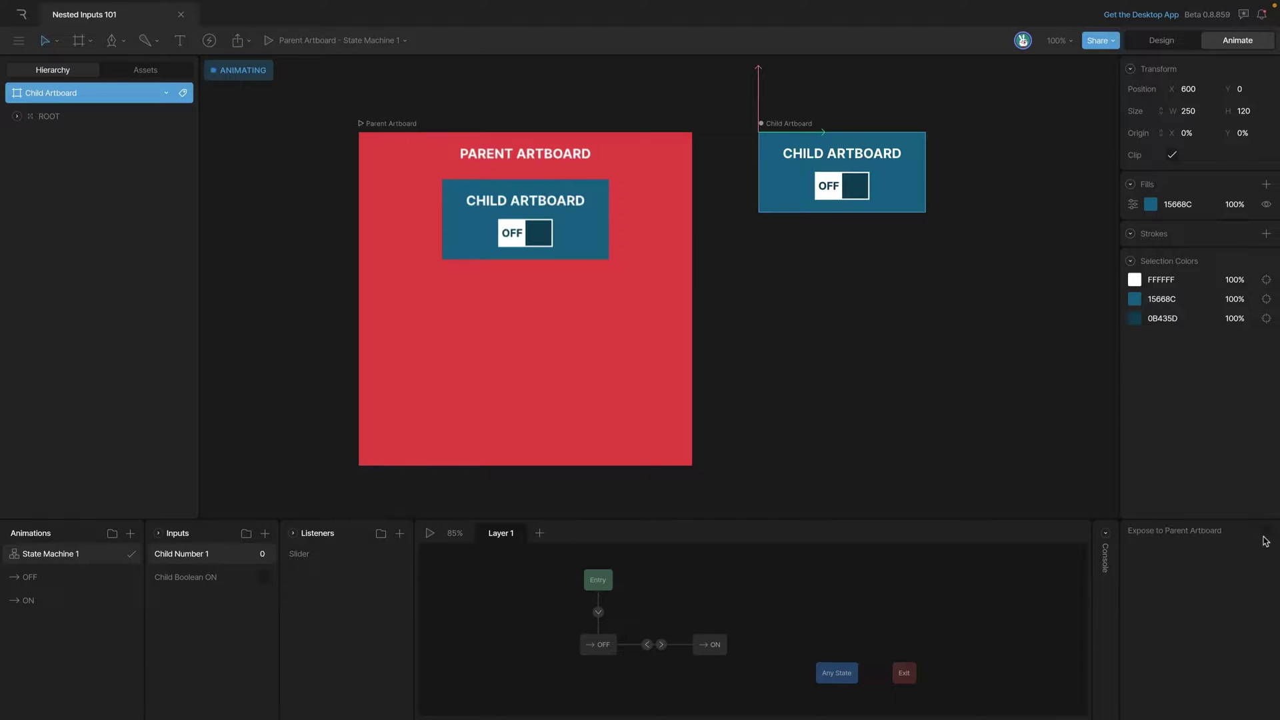
{"action": "left_click", "coordinate": [628, 397]}
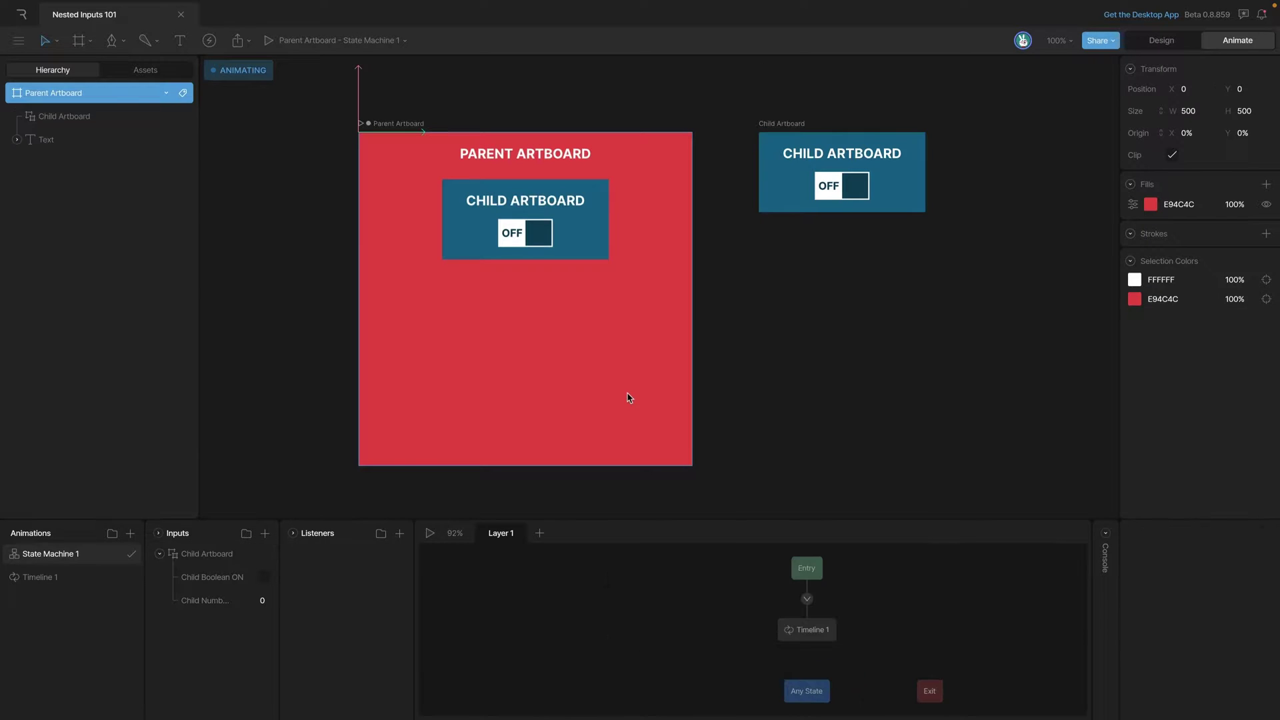
{"action": "left_click", "coordinate": [220, 601]}
Widen the Inputs list and add a Boolean input renamed with the prefix 'Parent'
{"action": "left_click_drag", "start_coordinate": [279, 628], "coordinate": [324, 633]}
{"action": "left_click", "coordinate": [240, 638]}
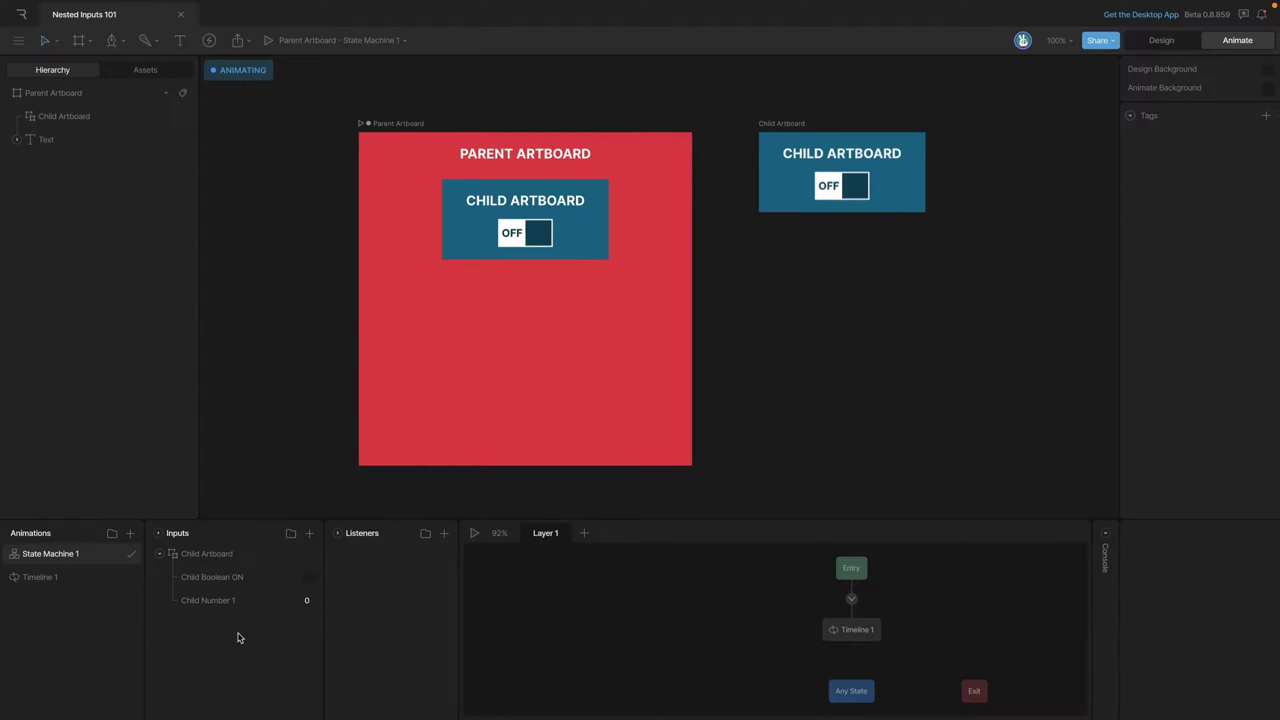
{"action": "left_click", "coordinate": [309, 534]}
{"action": "left_click", "coordinate": [324, 599]}
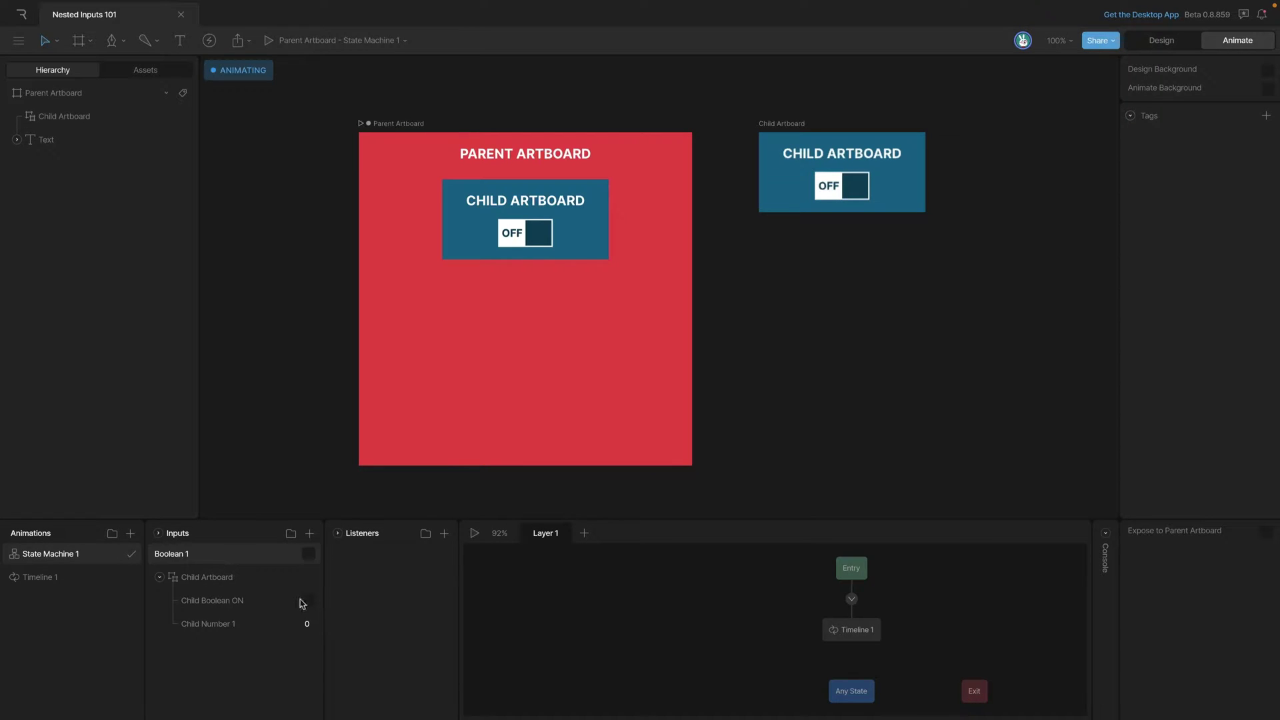
{"action": "double_click", "coordinate": [158, 555]}
{"action": "left_click", "coordinate": [155, 554]}
{"action": "type", "text": "Parent"}
{"action": "left_click", "coordinate": [590, 242]}
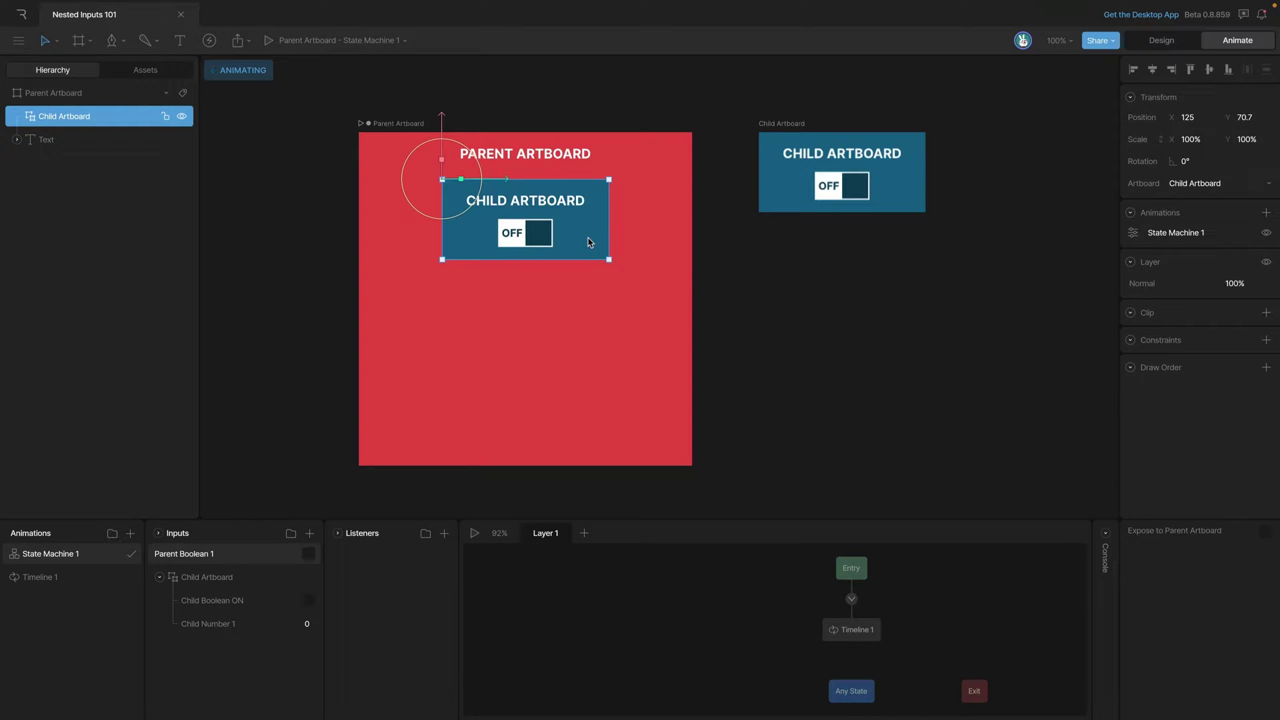
Duplicate the nested Child Artboard toggle twice with Cmd+D, stacking the copies below the first
{"action": "key", "text": "super+d"}
{"action": "left_click_drag", "start_coordinate": [442, 130], "coordinate": [442, 356]}
{"action": "key", "text": "super+d"}
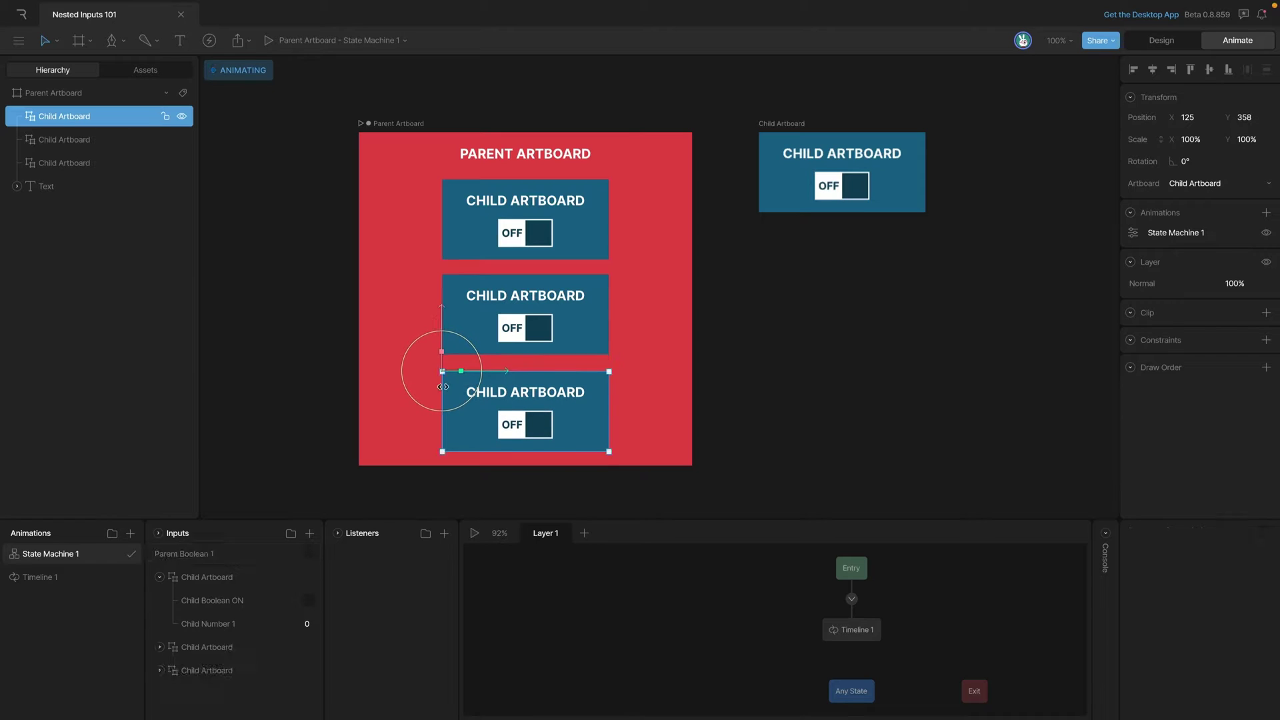
{"action": "left_click", "coordinate": [416, 416]}
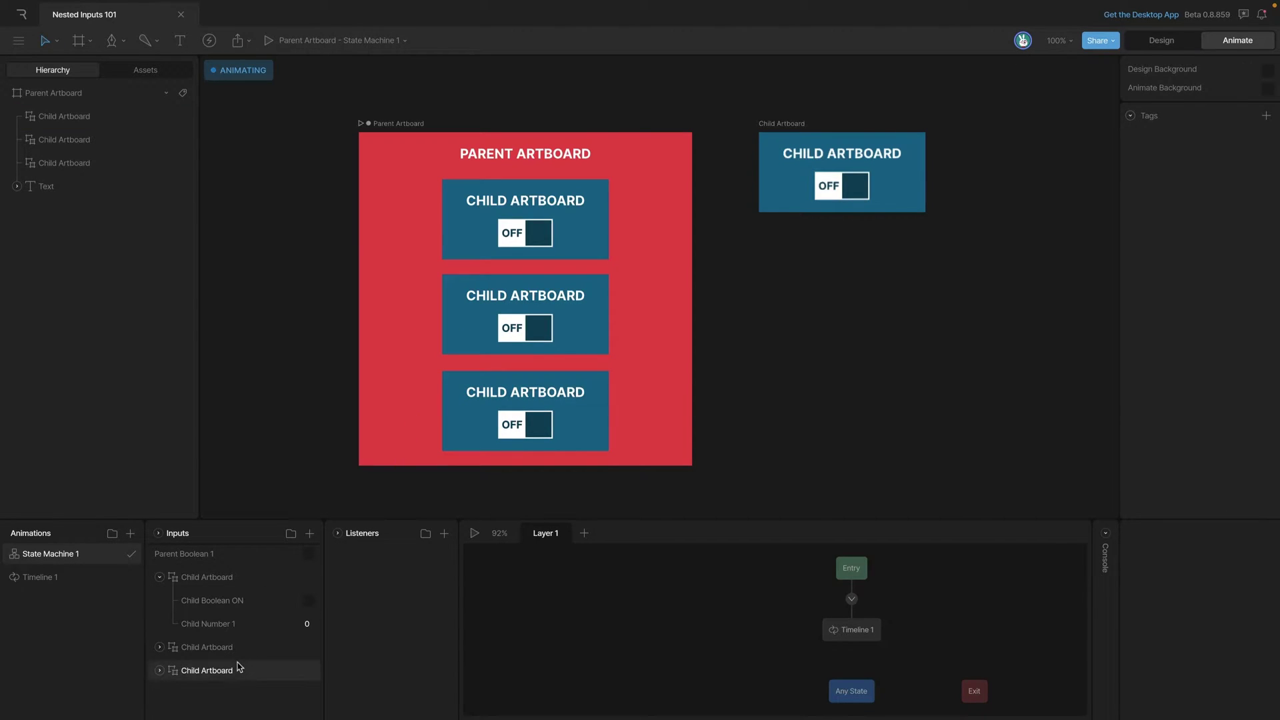
Expand the second and third children's input groups and enlarge the bottom panels to show them
{"action": "left_click", "coordinate": [159, 646]}
{"action": "scroll", "coordinate": [170, 693], "scroll_direction": "down", "scroll_amount": 1}
{"action": "left_click", "coordinate": [160, 706]}
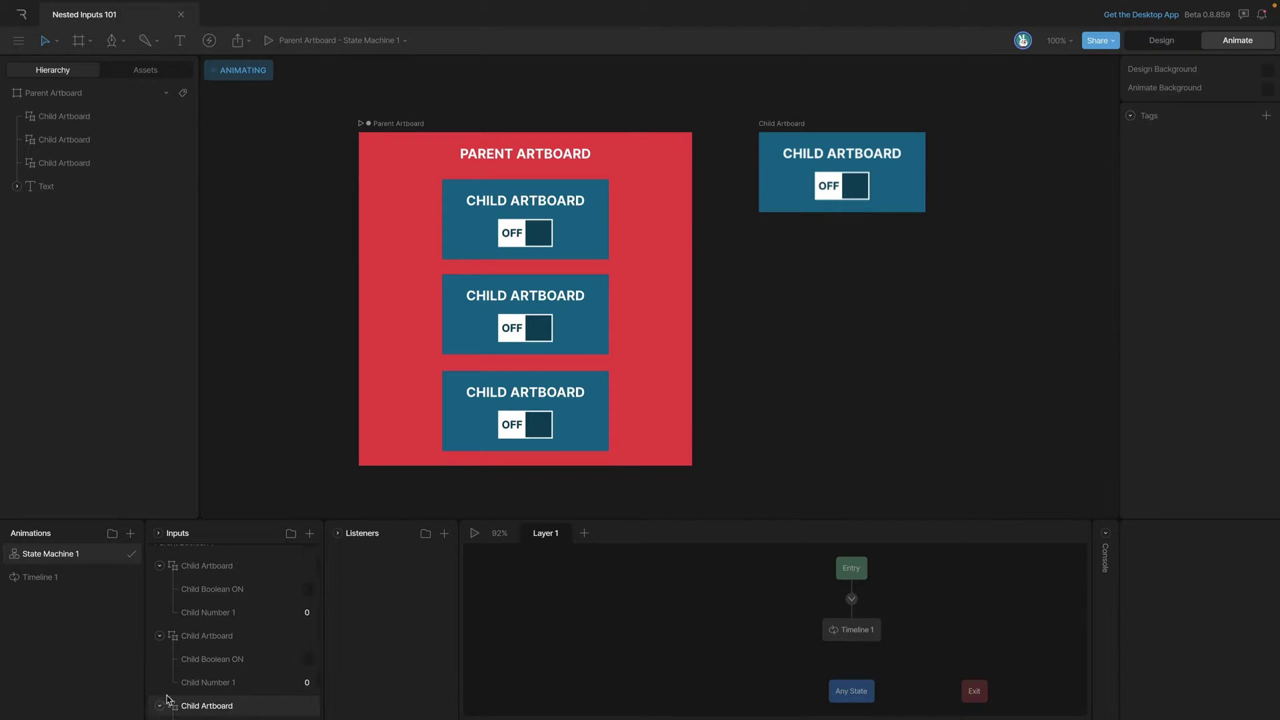
{"action": "left_click_drag", "start_coordinate": [260, 521], "coordinate": [269, 451]}
{"action": "scroll", "coordinate": [280, 393], "scroll_direction": "down", "scroll_amount": 2}
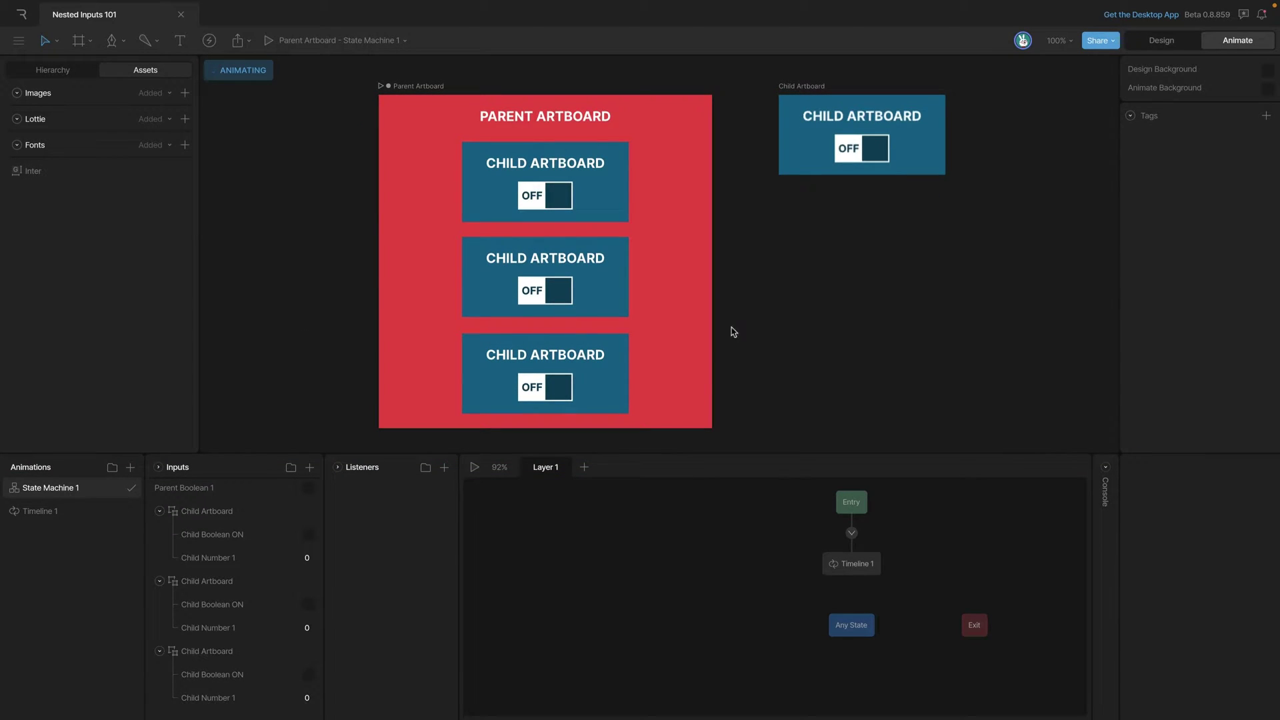
Delete the Child Number 1 input from the Child Artboard and review the Parent Artboard's inputs
{"action": "left_click", "coordinate": [805, 165]}
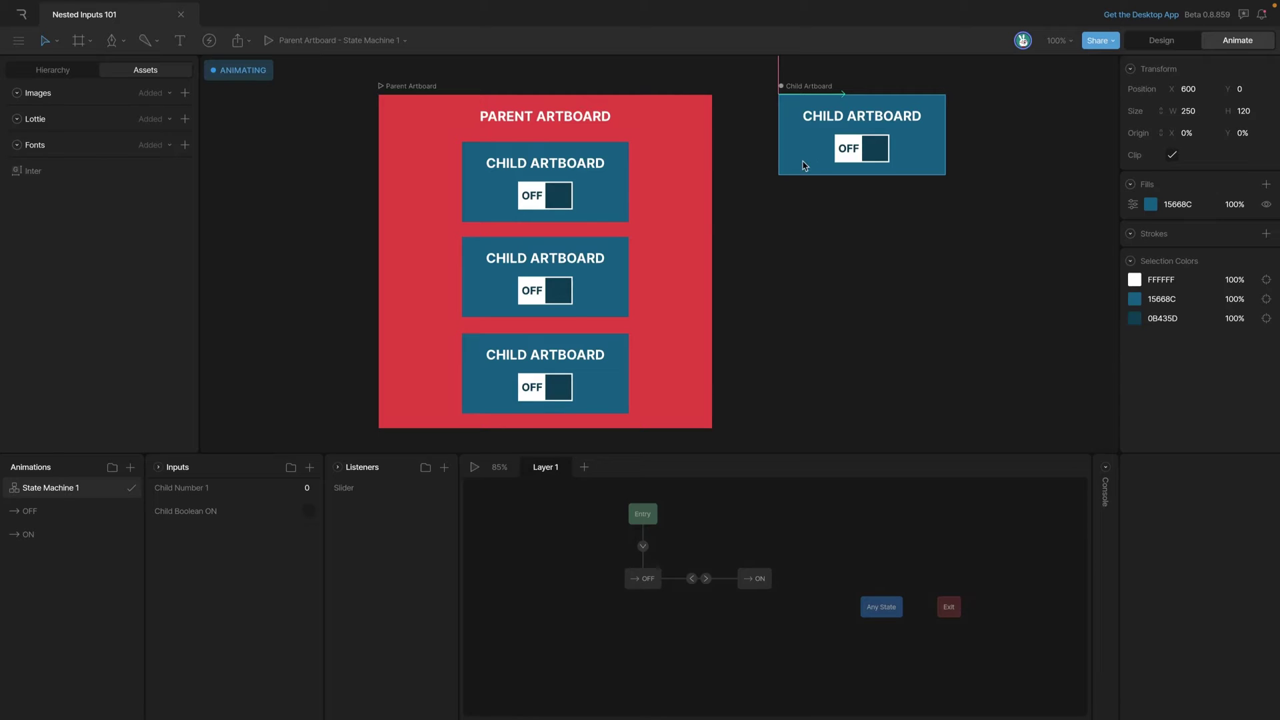
{"action": "right_click", "coordinate": [245, 494]}
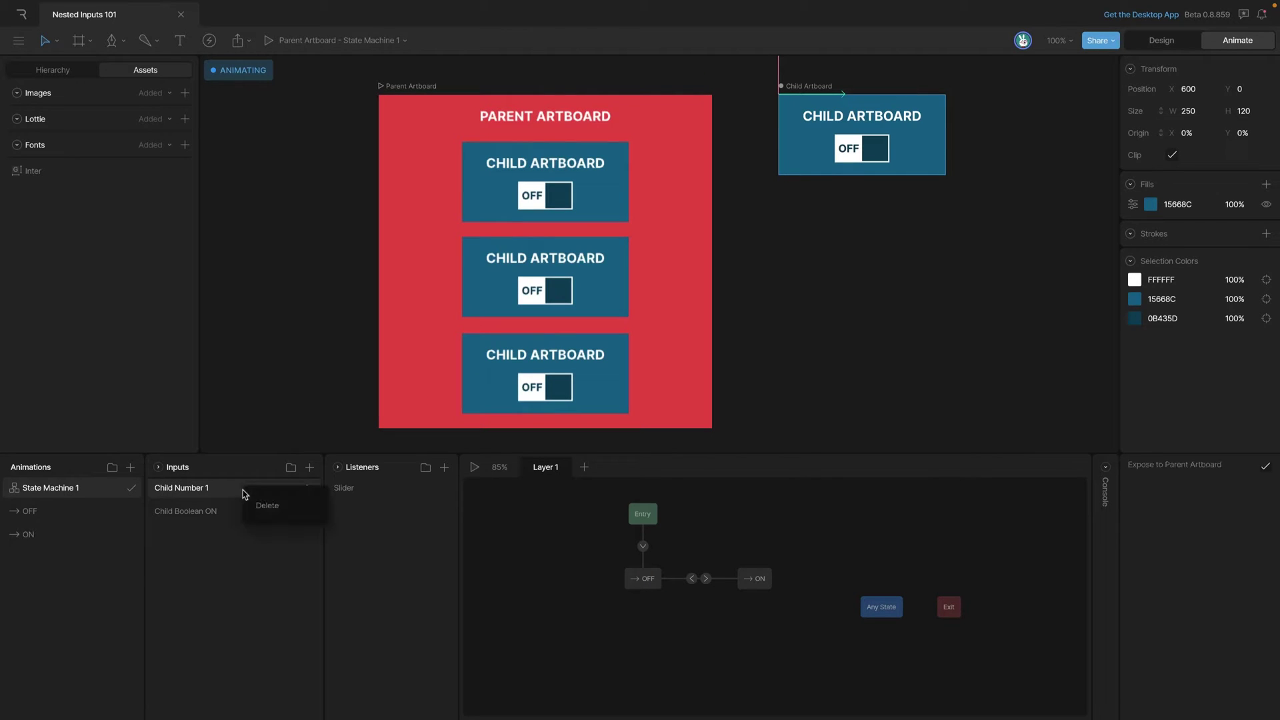
{"action": "left_click", "coordinate": [266, 506]}
{"action": "left_click", "coordinate": [680, 382]}
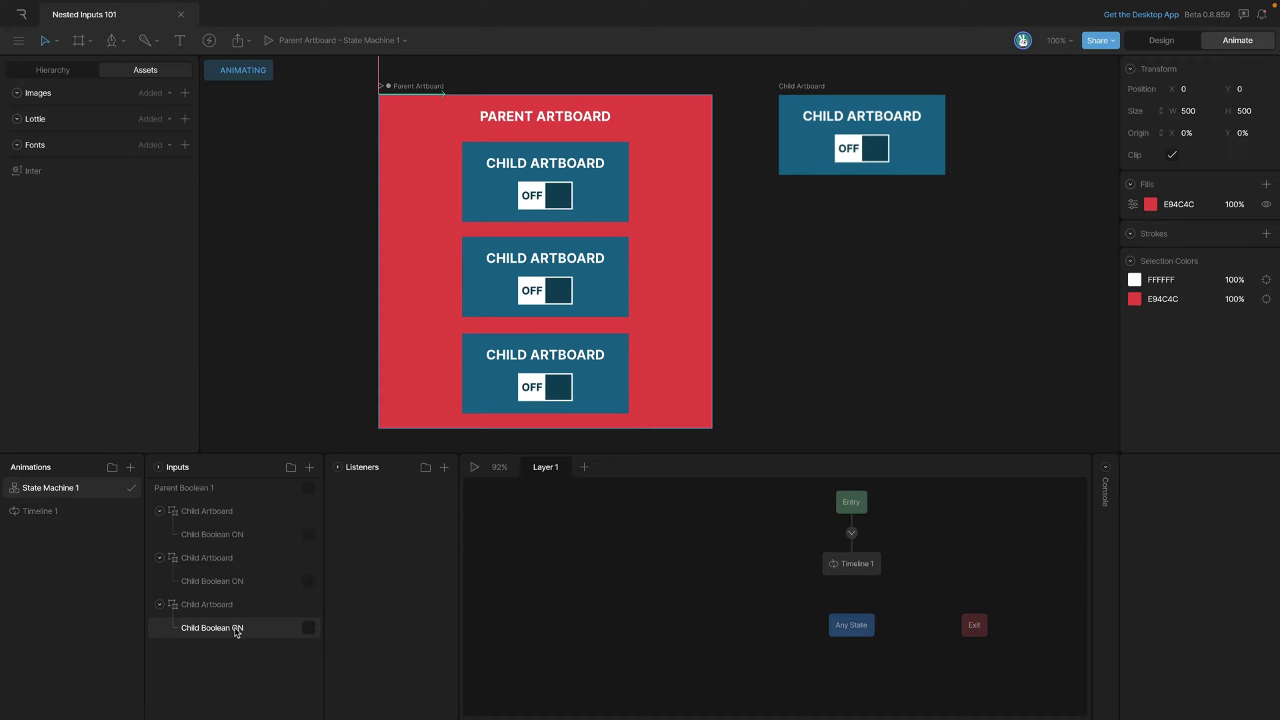
{"action": "left_click", "coordinate": [474, 467]}
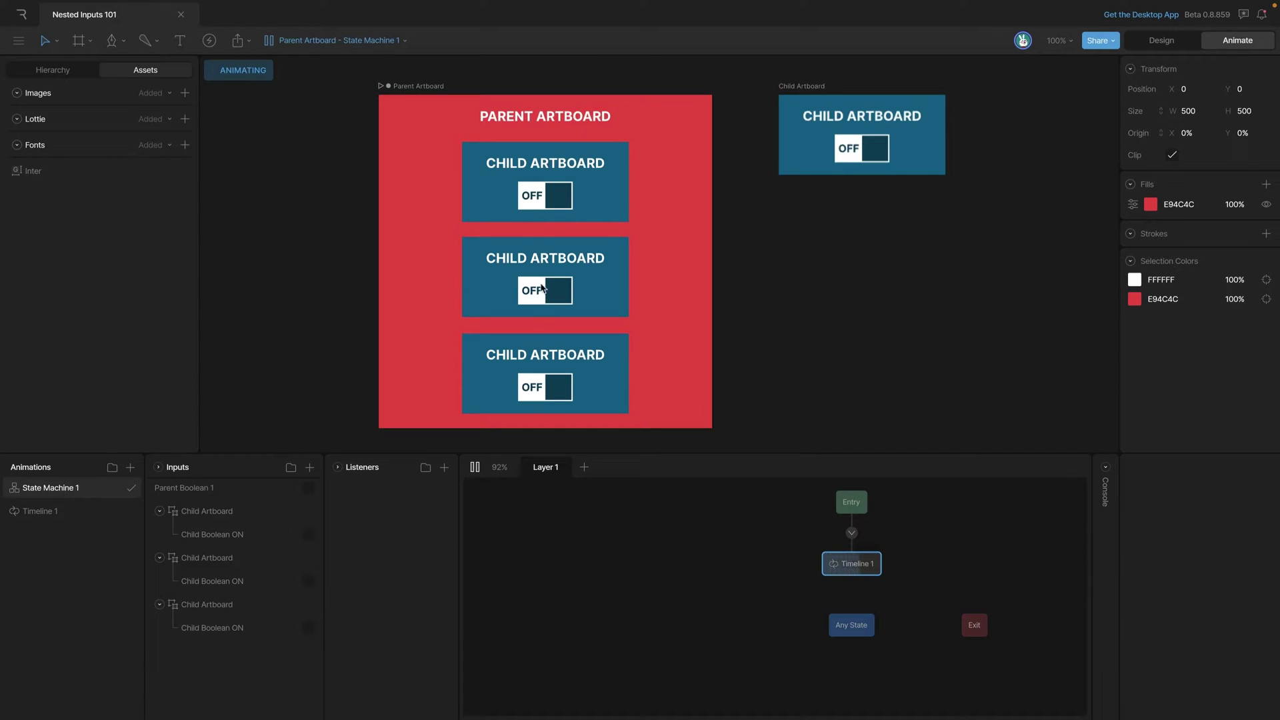
{"action": "left_click", "coordinate": [531, 196]}
{"action": "left_click", "coordinate": [540, 293]}
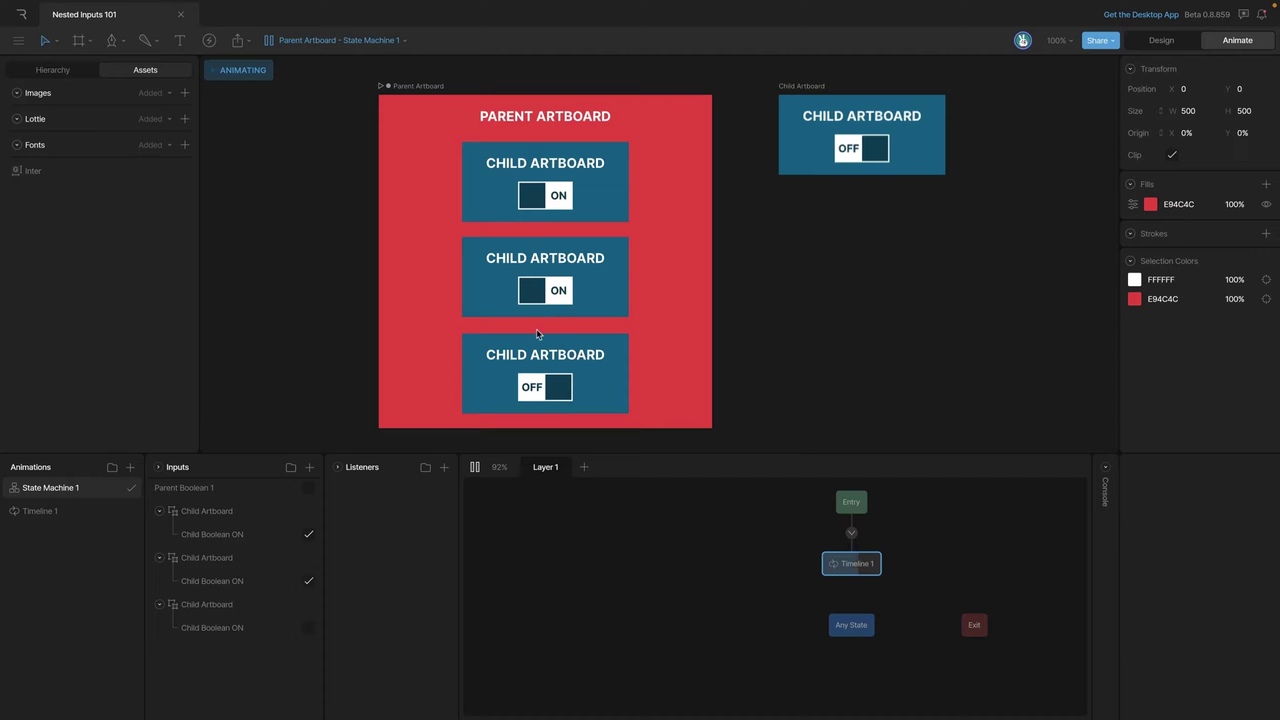
{"action": "left_click", "coordinate": [540, 388]}
{"action": "left_click", "coordinate": [566, 297]}
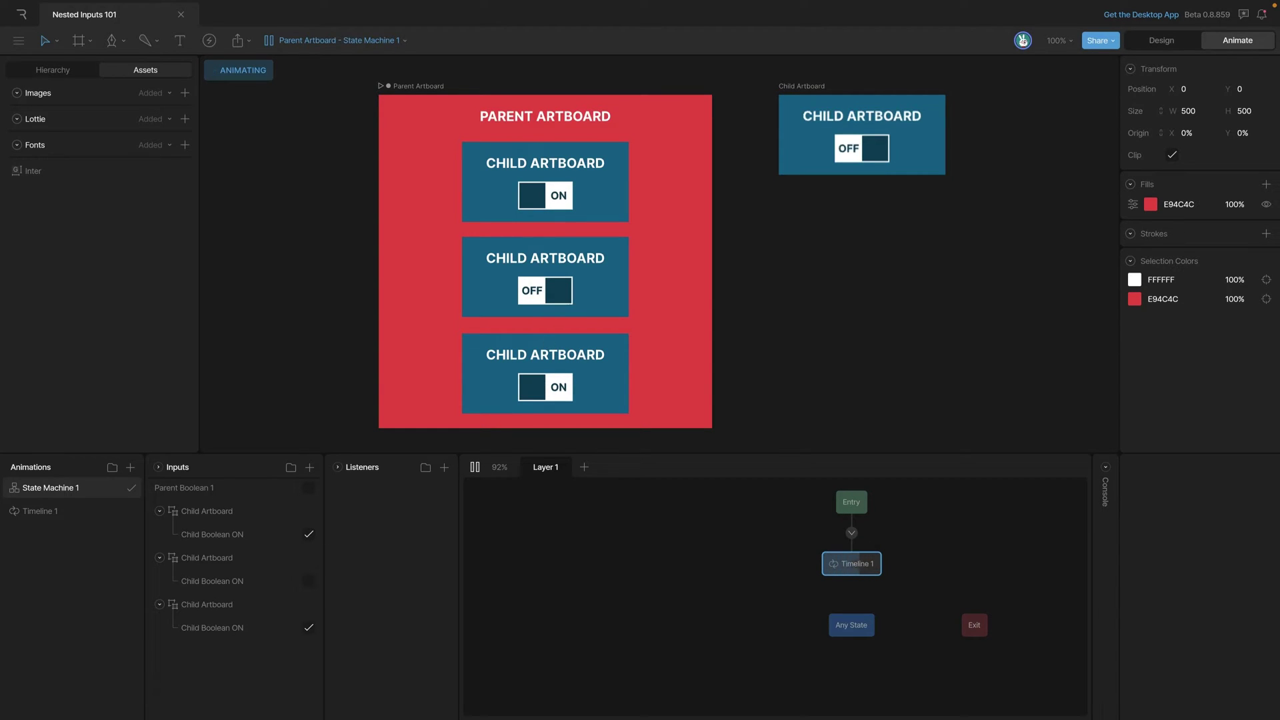
{"action": "left_click", "coordinate": [308, 580]}
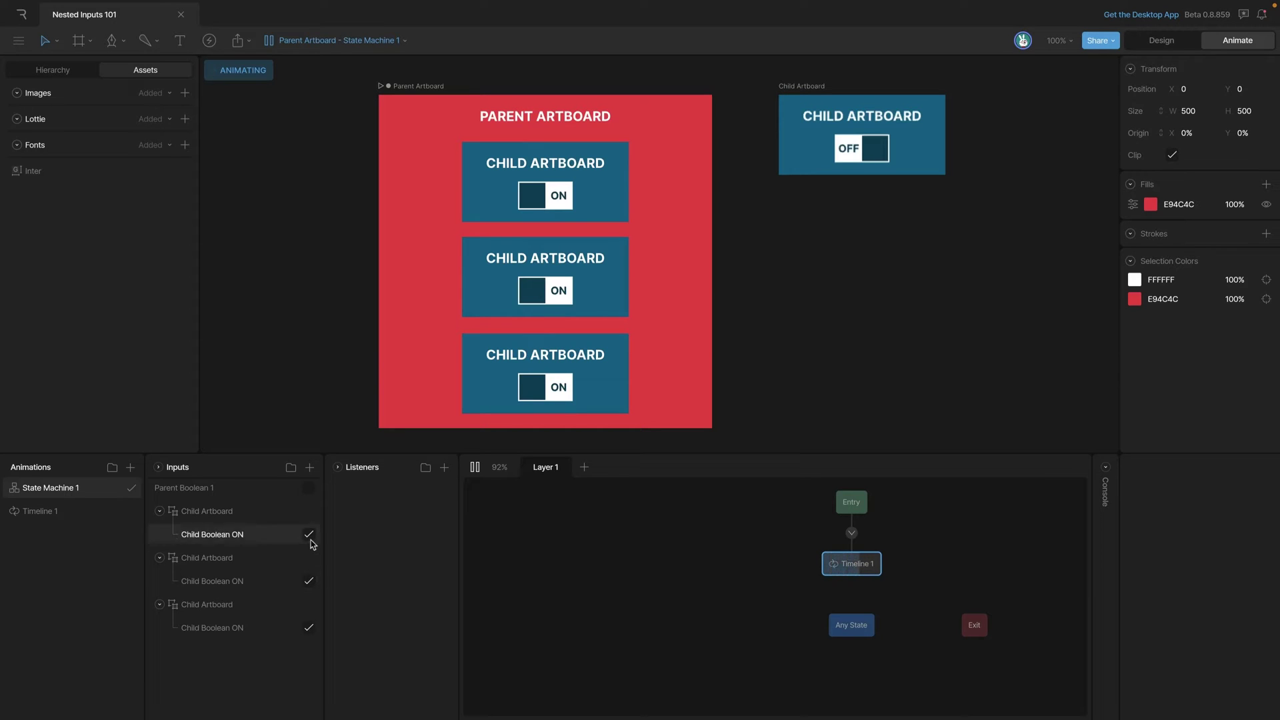
{"action": "left_click", "coordinate": [309, 534]}
{"action": "left_click", "coordinate": [308, 580]}
{"action": "left_click", "coordinate": [309, 627]}
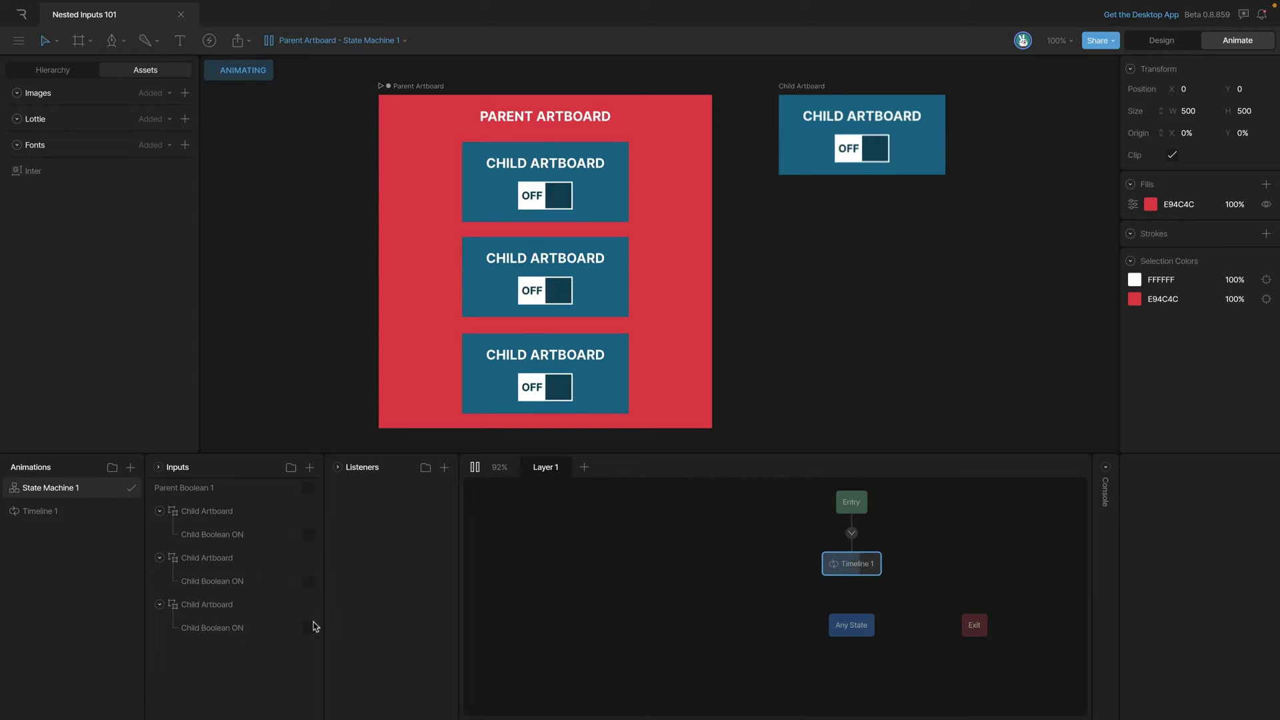
{"action": "left_click", "coordinate": [310, 534]}
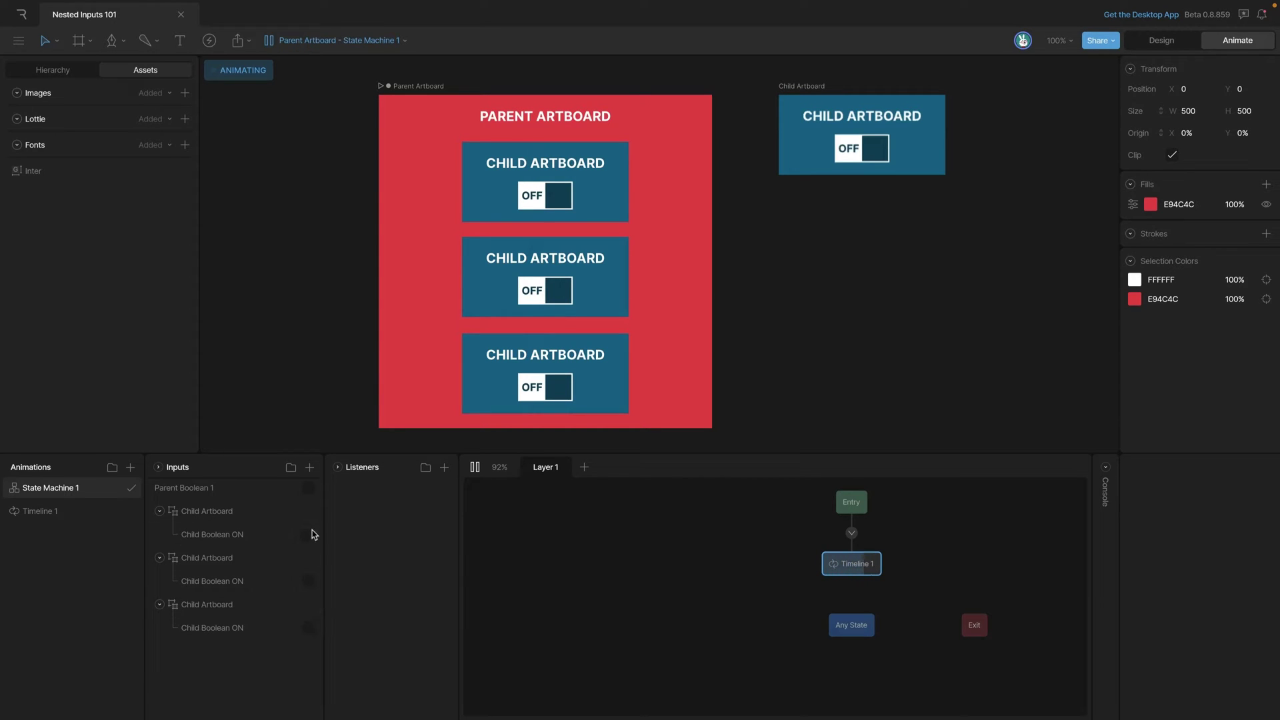
{"action": "left_click", "coordinate": [308, 581]}
{"action": "left_click", "coordinate": [308, 628]}
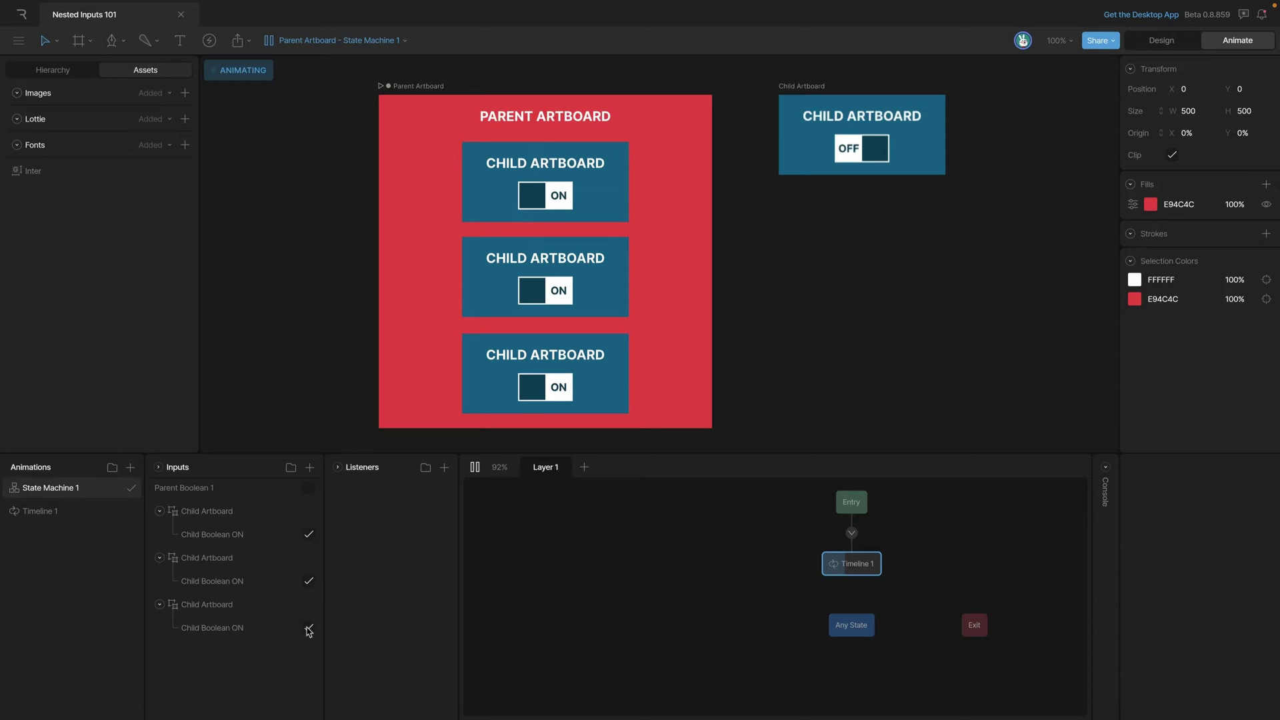
{"action": "key", "text": "space"}
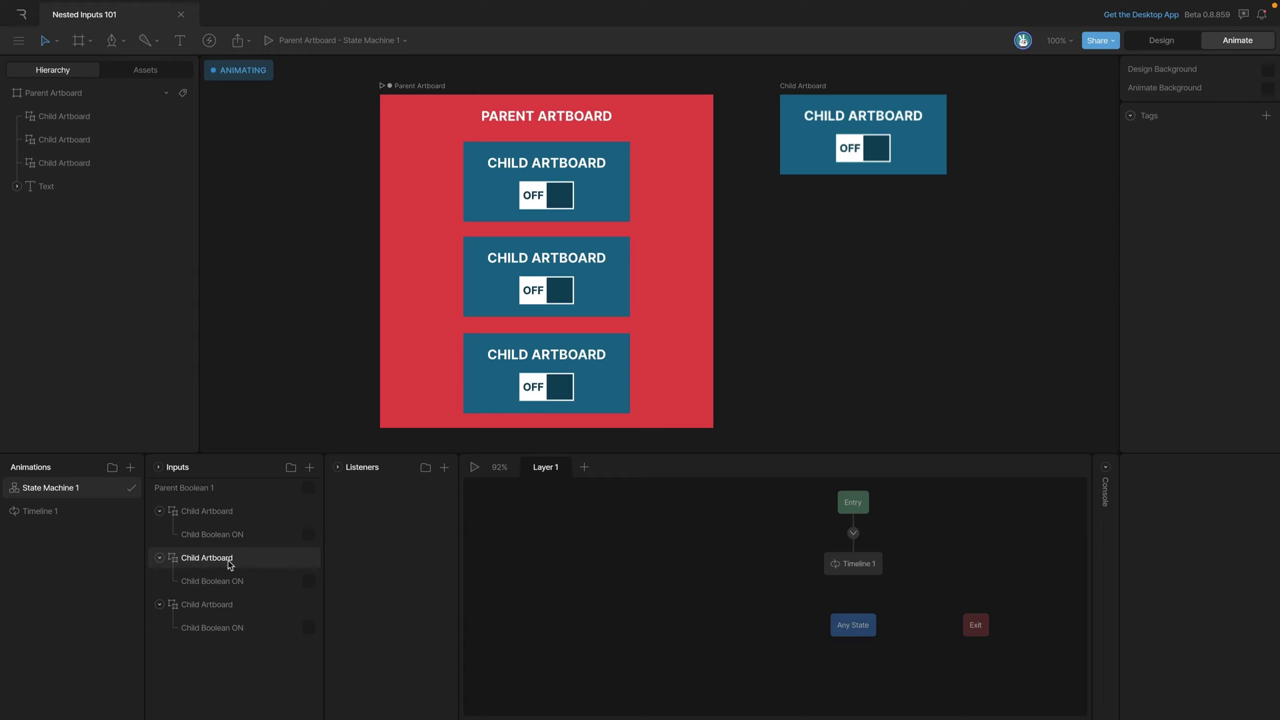
Append 1, 2 and 3 to the three nested Child Artboard names in the Hierarchy
{"action": "double_click", "coordinate": [110, 117]}
{"action": "type", "text": "1"}
{"action": "key", "text": "Return"}
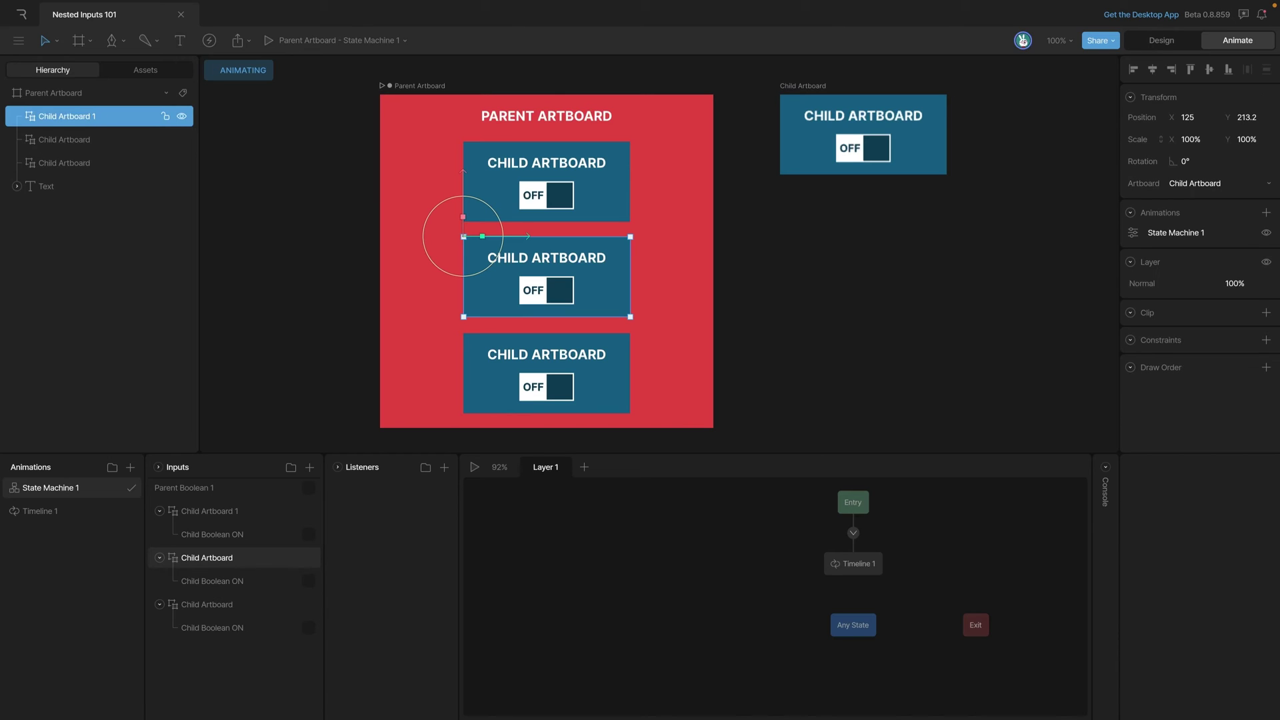
{"action": "double_click", "coordinate": [112, 139]}
{"action": "type", "text": "2"}
{"action": "key", "text": "Return"}
{"action": "double_click", "coordinate": [110, 164]}
{"action": "type", "text": "3"}
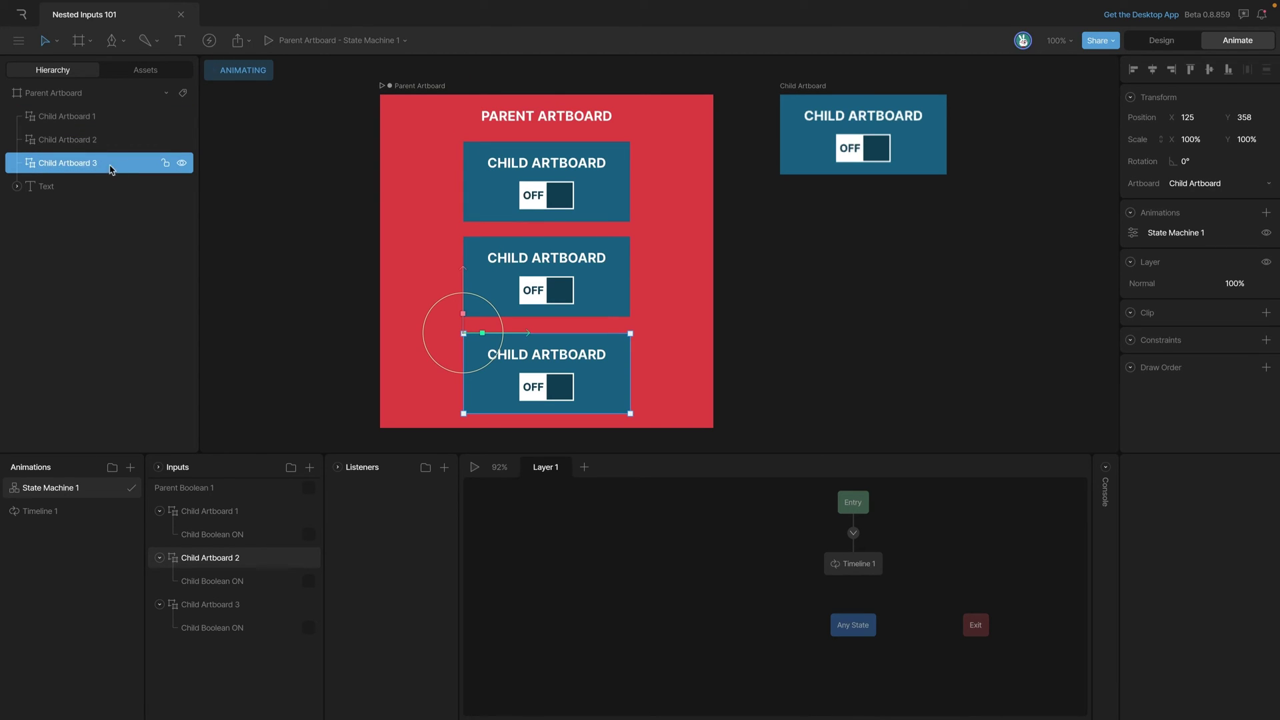
{"action": "left_click", "coordinate": [110, 140]}
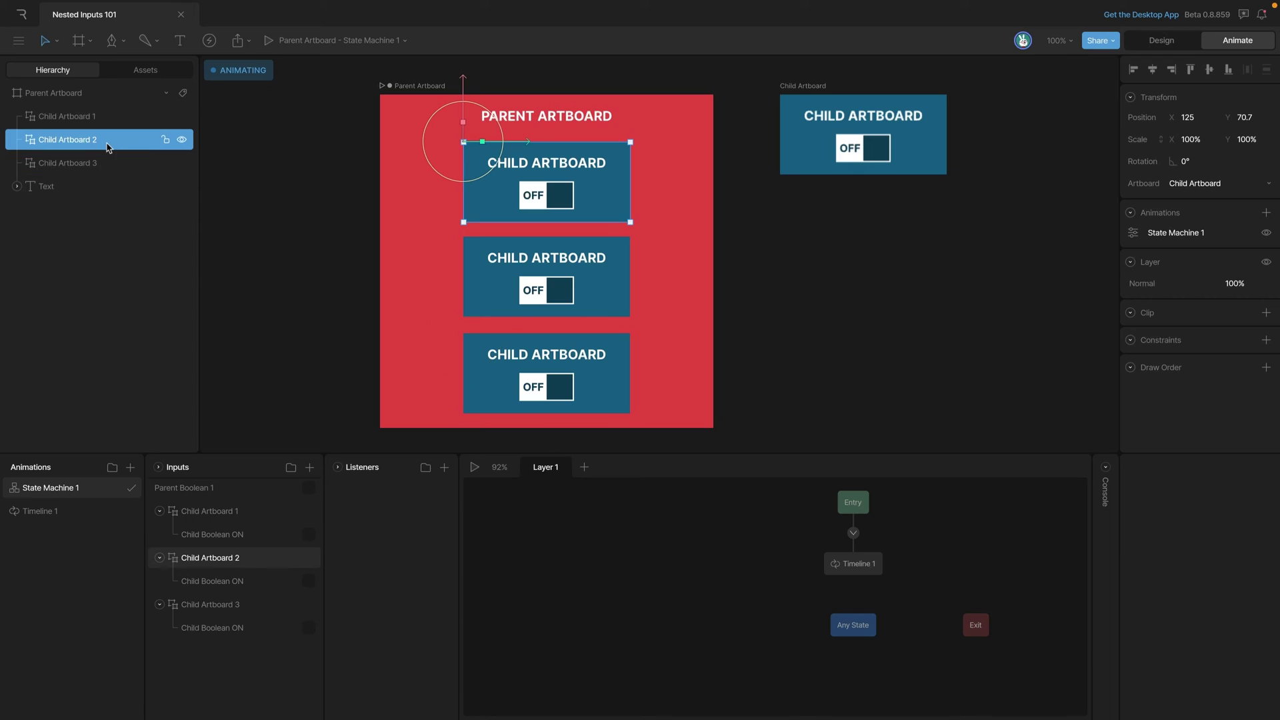
{"action": "left_click", "coordinate": [214, 517]}
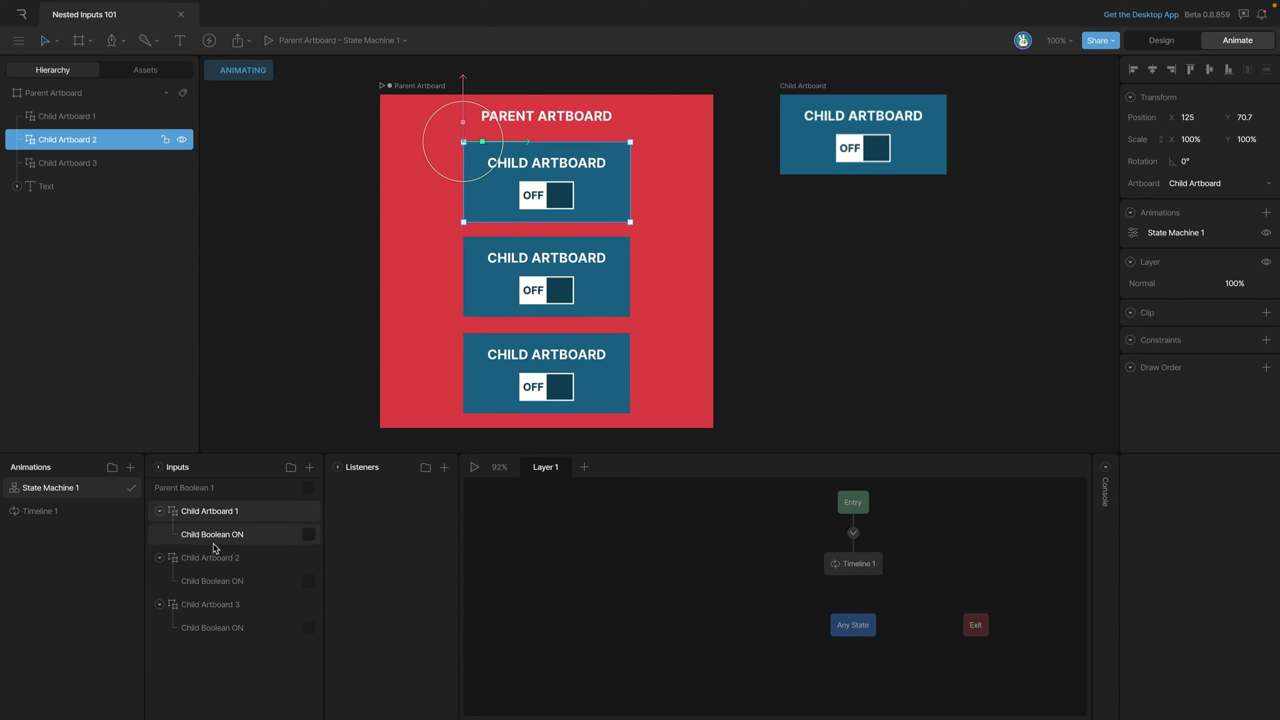